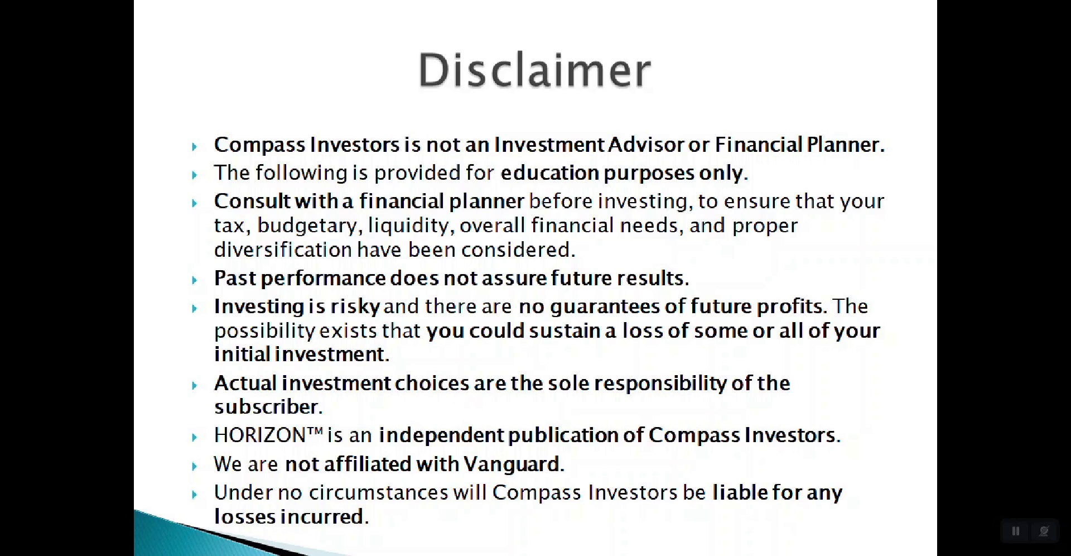
# Step: Switch from the slides to the HORIZON subscriber page in Chrome and open the current Action Report, accepting its declaration with "I agree"
pyautogui.hotkey('alt', 'Tab')
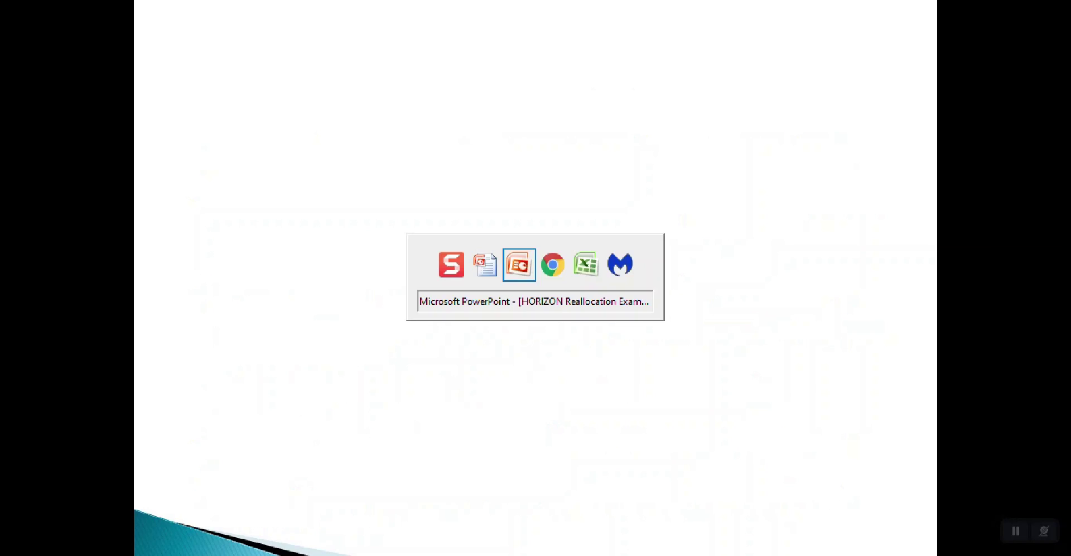
pyautogui.hotkey('alt', 'Tab')
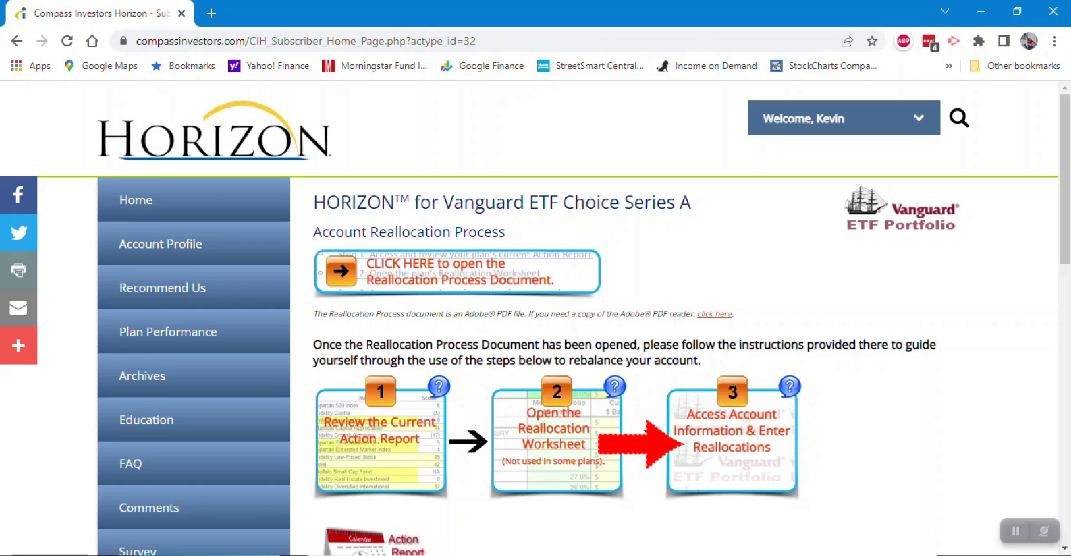
pyautogui.click(381, 438)
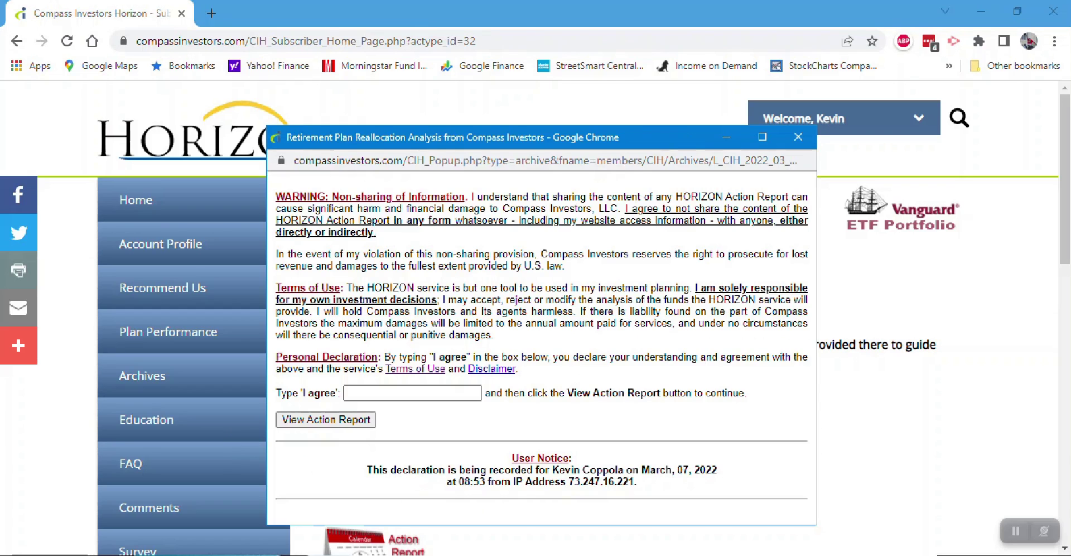
pyautogui.click(390, 392)
pyautogui.click(379, 422)
pyautogui.click(334, 420)
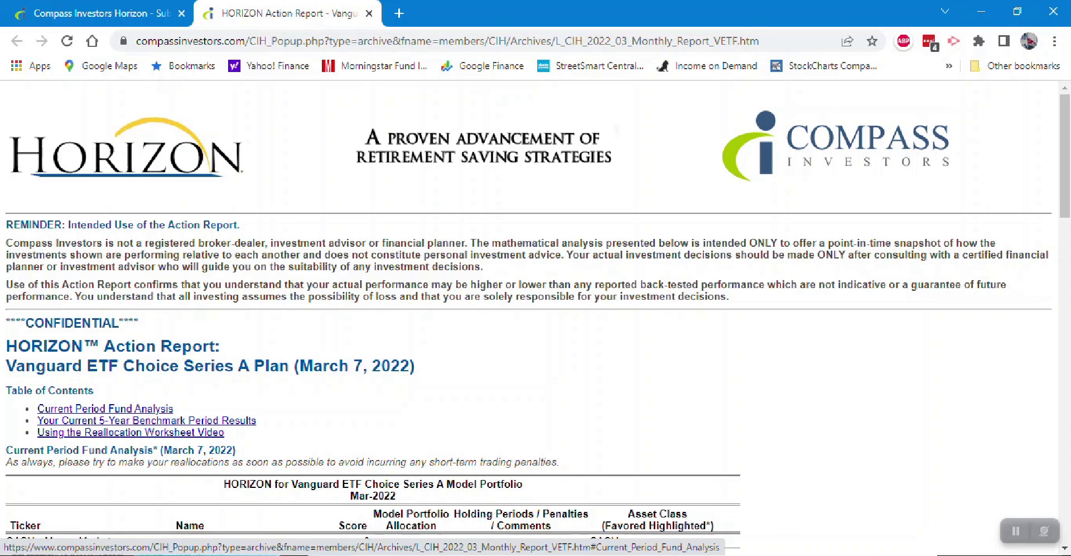
# Step: Go to the Current Period Fund Analysis for the Vanguard ETF Choice Series A Model Portfolio and skim the rest of the report
pyautogui.click(105, 408)
pyautogui.moveTo(223, 248); pyautogui.dragTo(397, 261)
pyautogui.scroll(-12, 530, 318)
pyautogui.scroll(2, 251, 390)
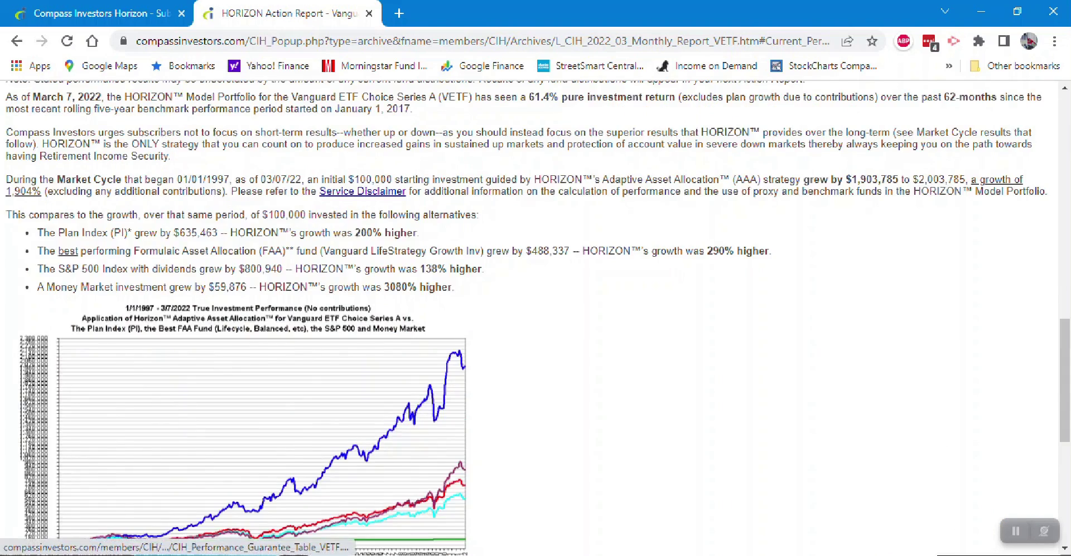
pyautogui.scroll(-7, 251, 391)
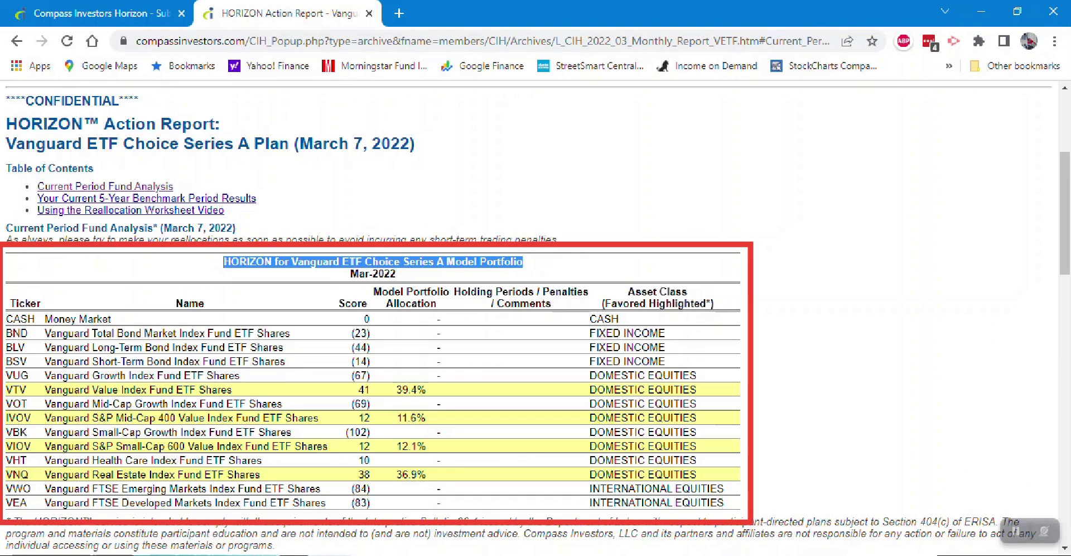
# Step: Examine the model portfolio table's Ticker, Name, Score, Model Portfolio Allocation, Holding Periods / Penalties / Comments and Asset Class columns
pyautogui.doubleClick(24, 304)
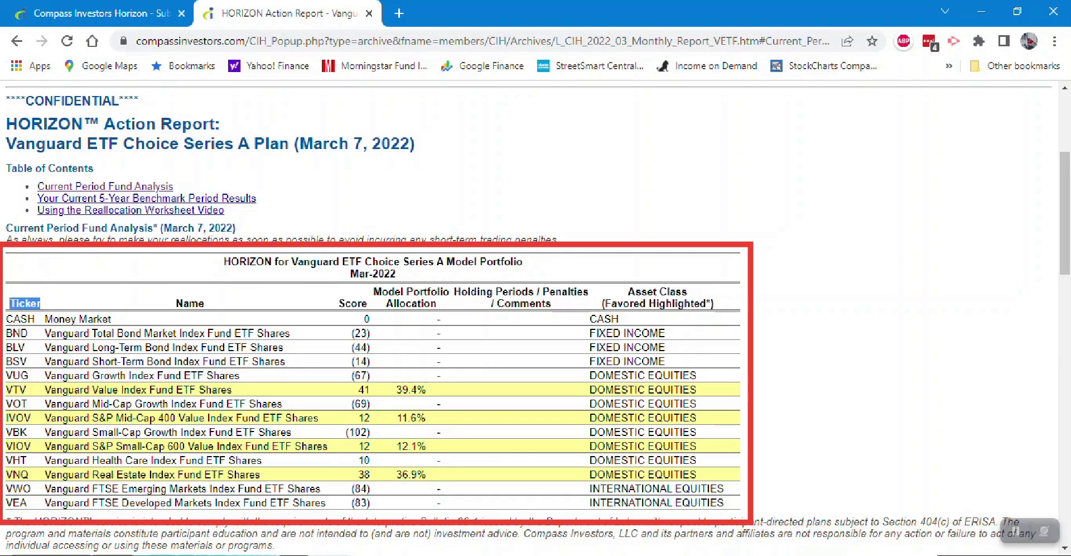
pyautogui.doubleClick(189, 303)
pyautogui.doubleClick(353, 304)
pyautogui.tripleClick(411, 303)
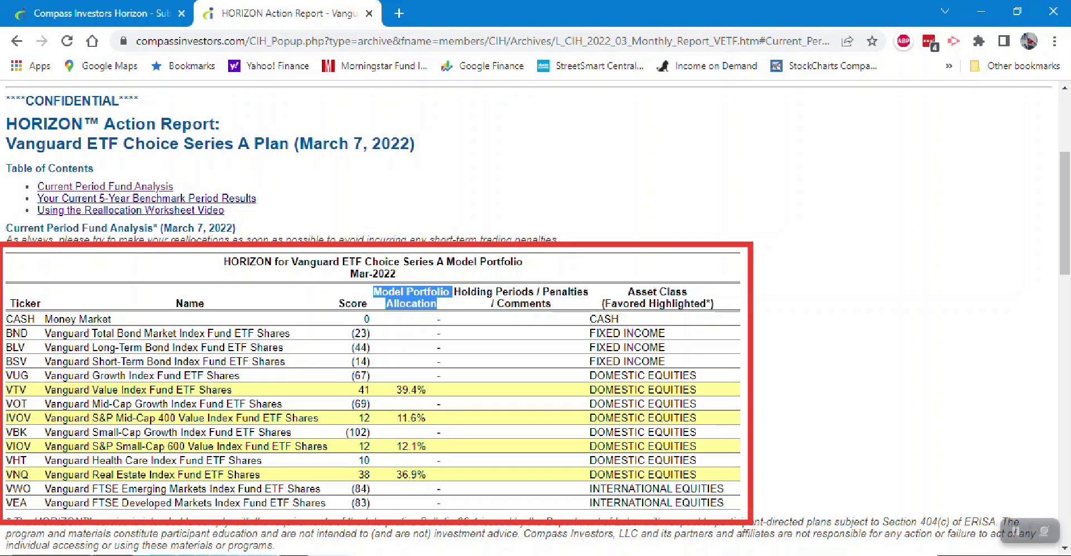
pyautogui.tripleClick(522, 297)
pyautogui.moveTo(628, 291); pyautogui.dragTo(687, 291)
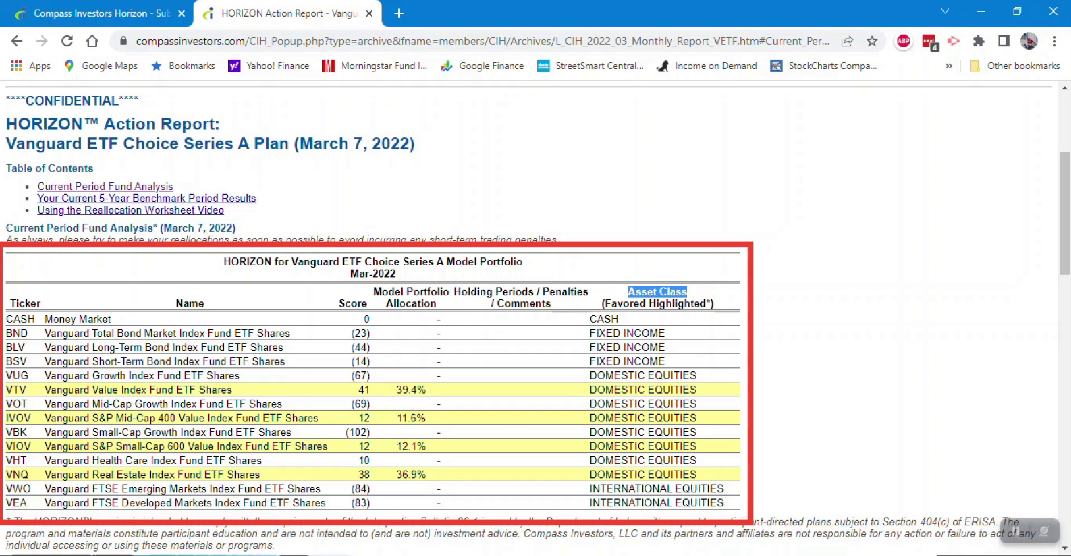
pyautogui.doubleClick(352, 304)
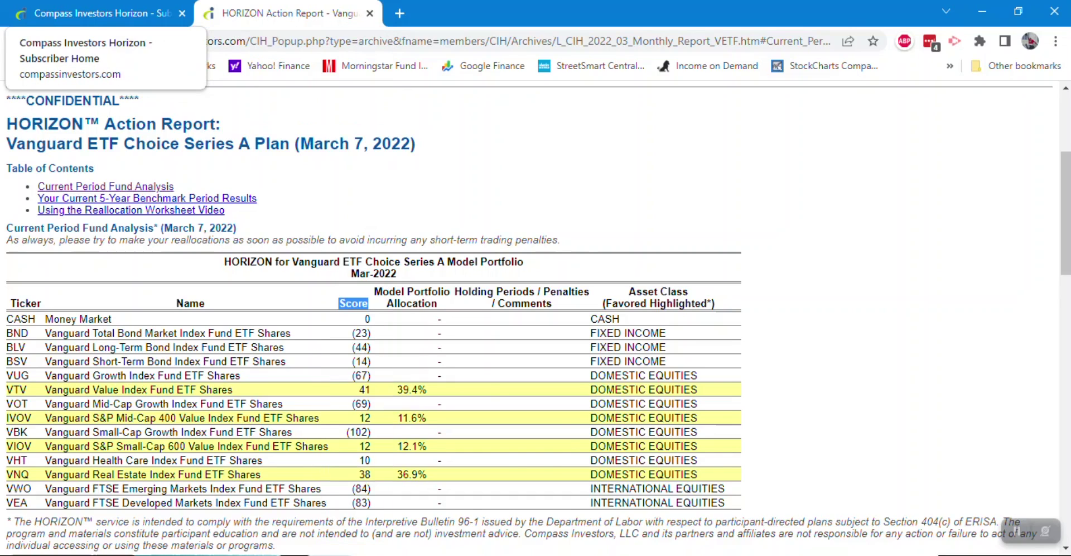
# Step: Open the Reallocation Worksheet from the subscriber home page, accepting its declaration with "I agree", and switch to it in Excel
pyautogui.click(100, 13)
pyautogui.click(556, 436)
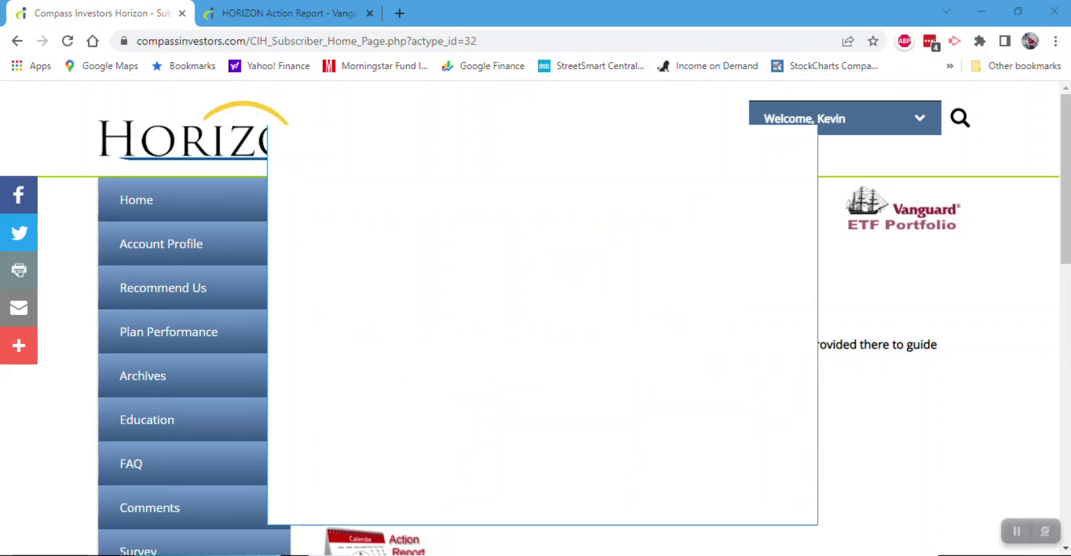
pyautogui.click(413, 392)
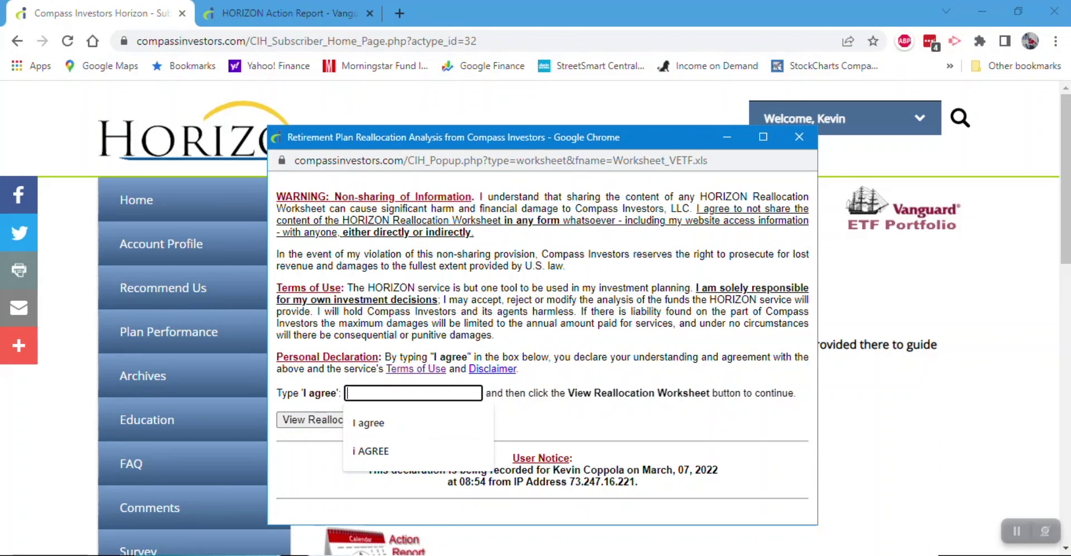
pyautogui.press('Return')
pyautogui.press('Return')
pyautogui.hotkey('alt', 'Tab')
pyautogui.hotkey('alt', 'Tab')
pyautogui.hotkey('alt', 'Tab')
pyautogui.hotkey('alt', 'Tab')
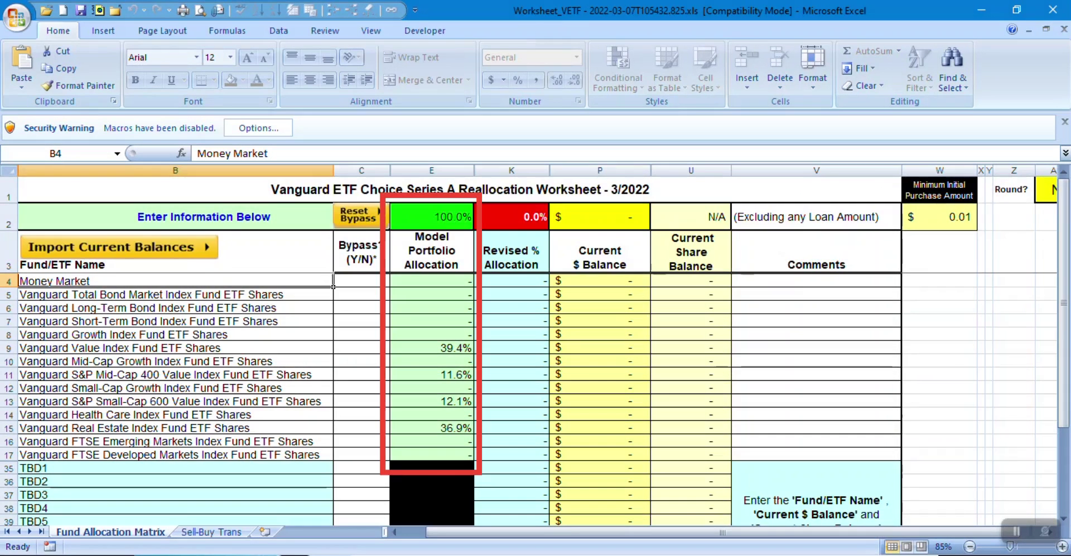
# Step: Check the worksheet's Model Portfolio Allocation column and enable the workbook's macro content
pyautogui.moveTo(432, 256); pyautogui.dragTo(474, 461)
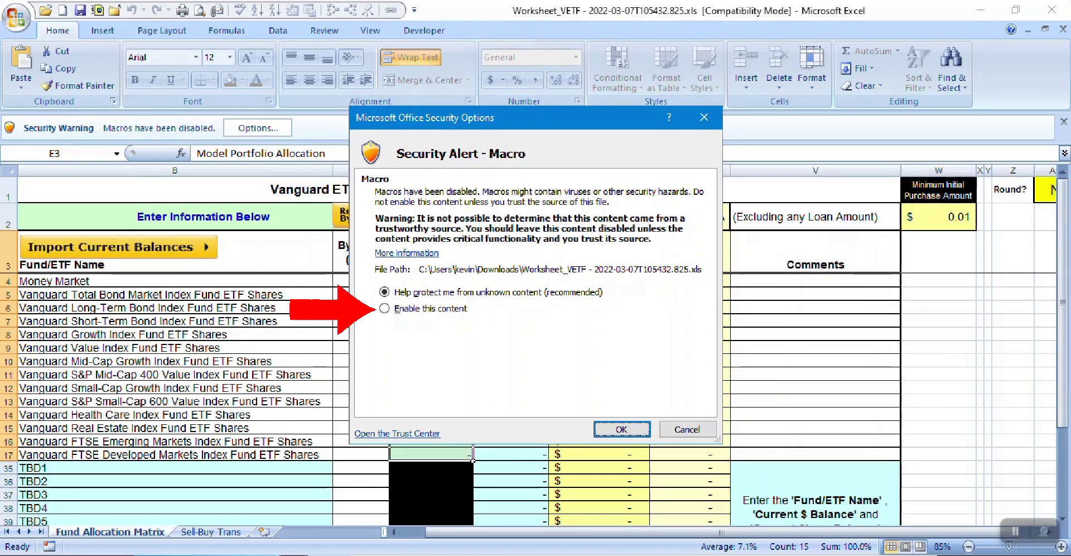
pyautogui.click(385, 308)
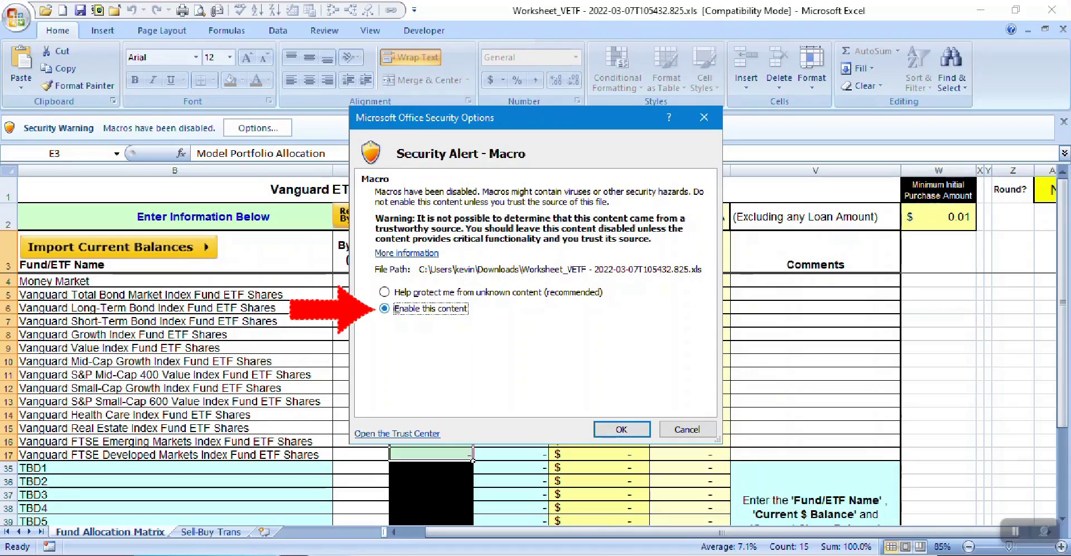
pyautogui.click(621, 429)
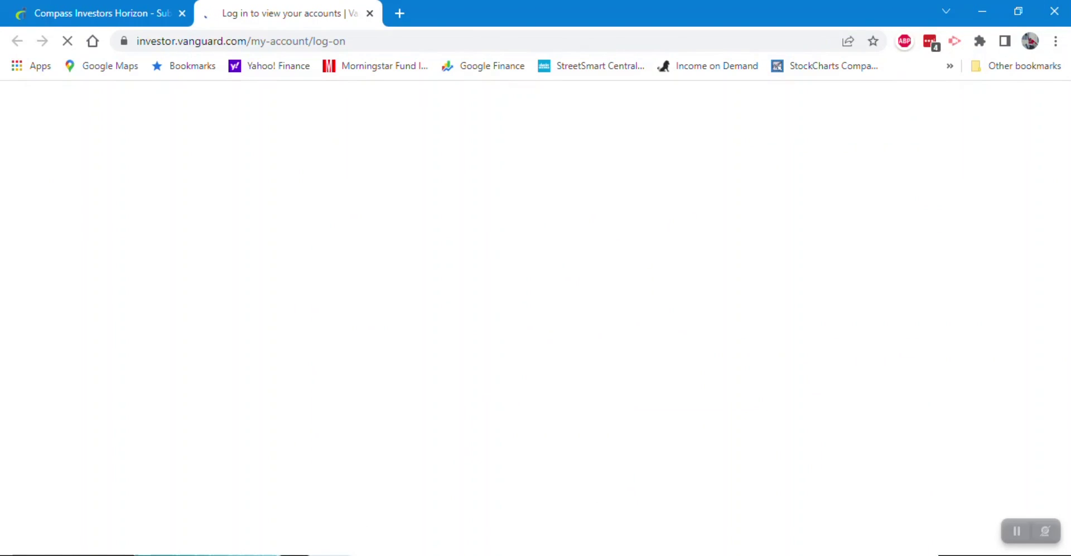
# Step: Log in to the Vanguard account in Chrome and review the fund balances in the holdings summary
pyautogui.press('Return')
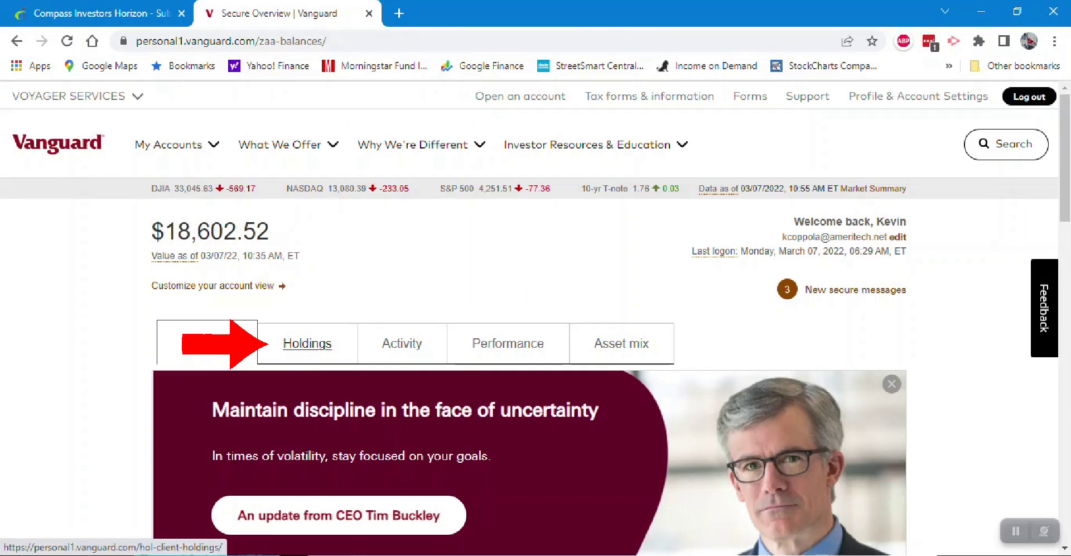
pyautogui.click(308, 343)
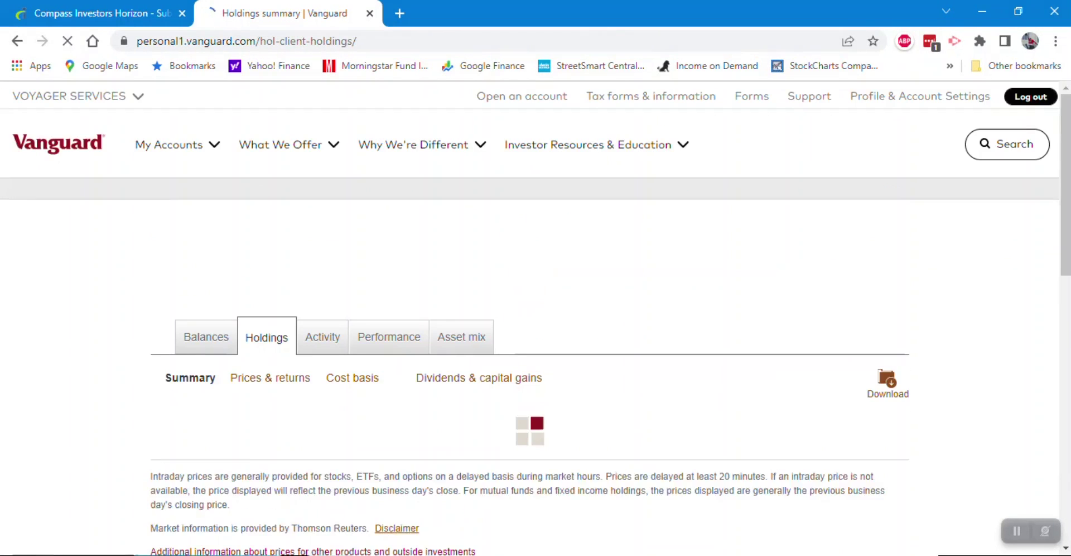
pyautogui.scroll(-7, 308, 344)
pyautogui.scroll(-3, 167, 266)
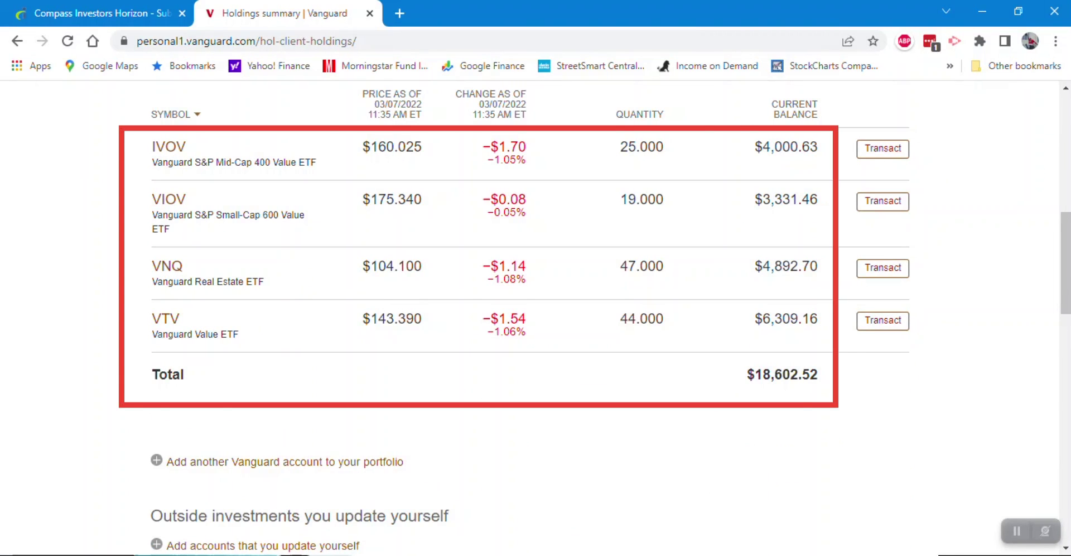
pyautogui.scroll(7, 530, 318)
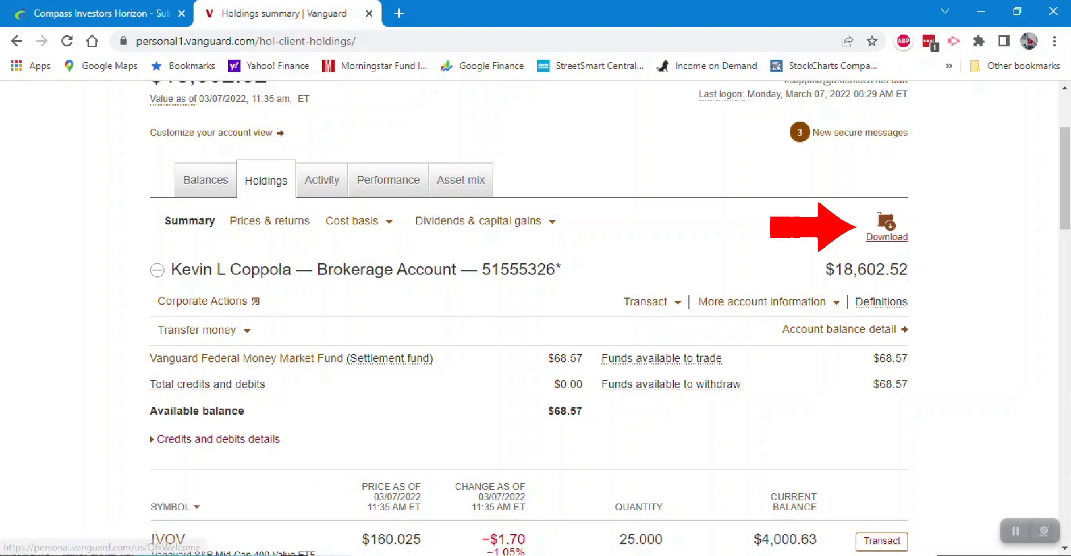
# Step: Download the brokerage account's information from Vanguard as a spreadsheet-compatible CSV file
pyautogui.click(887, 236)
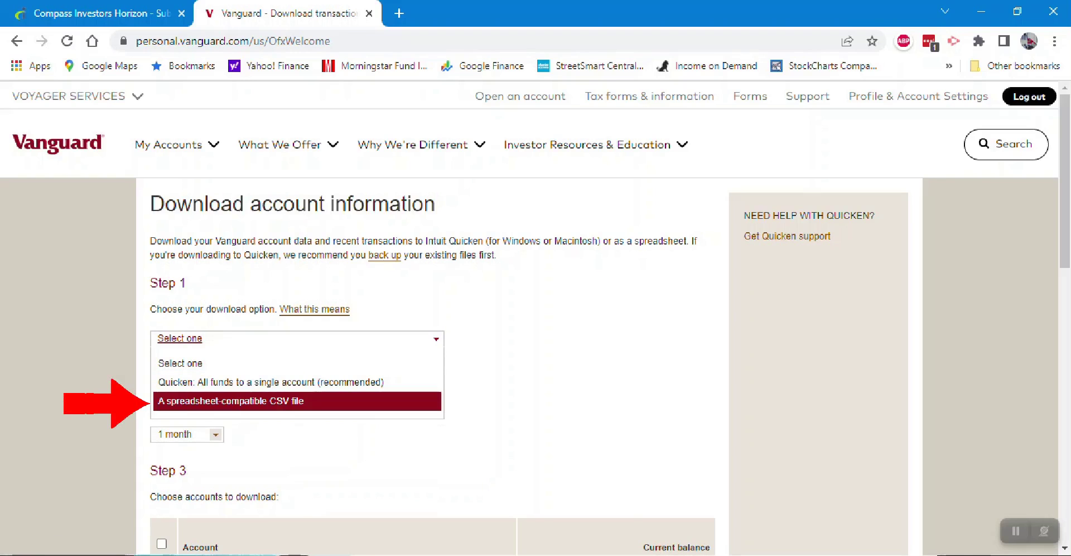
pyautogui.click(231, 401)
pyautogui.scroll(-1, 530, 318)
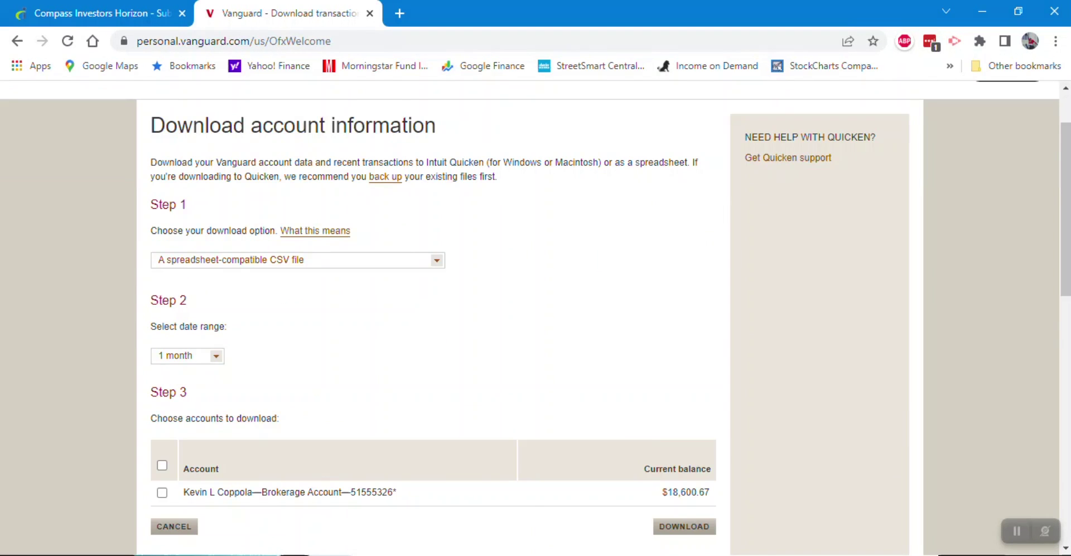
pyautogui.scroll(-1, 530, 318)
pyautogui.click(162, 414)
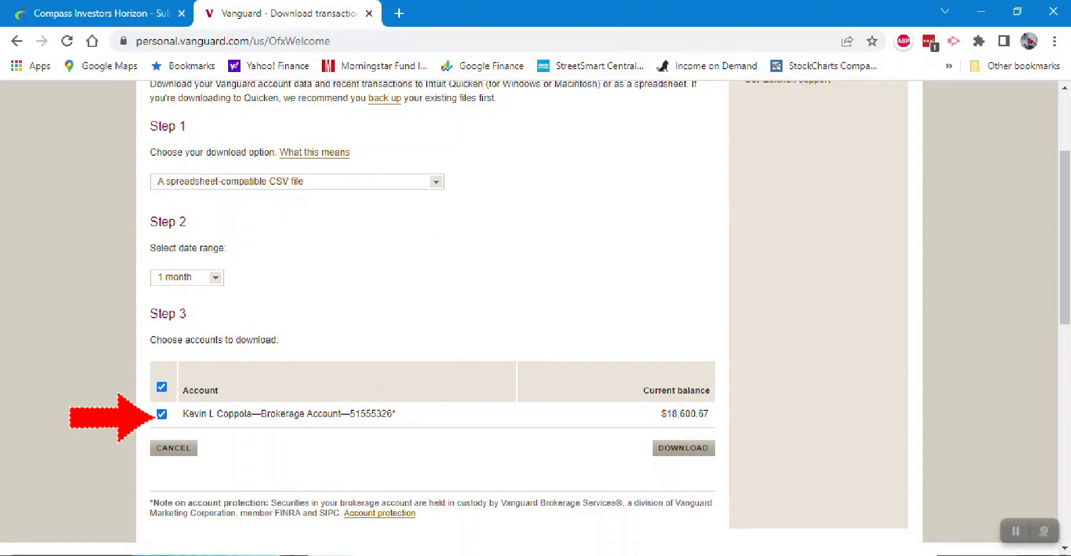
pyautogui.click(683, 448)
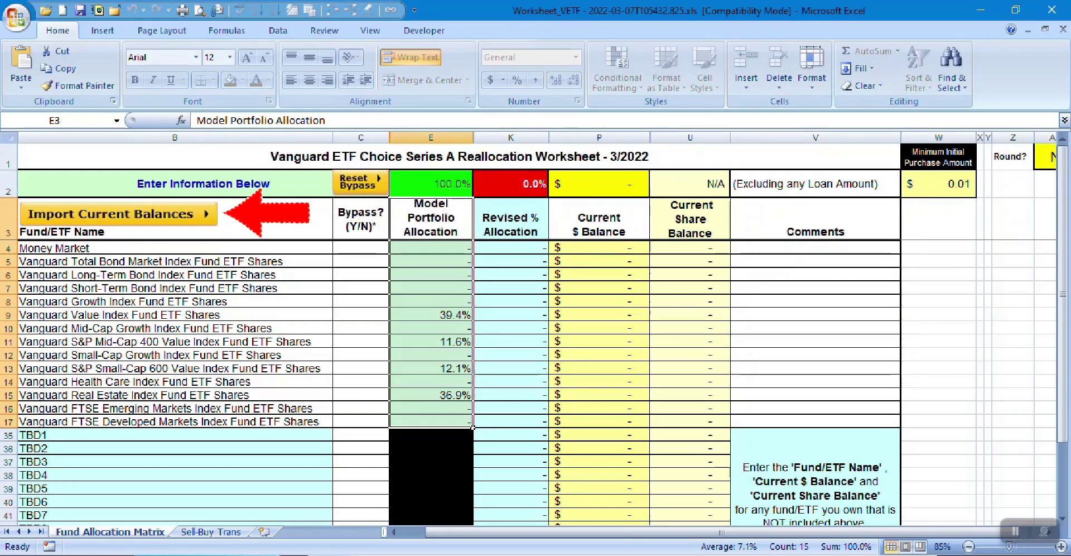
# Step: Import the current balances into the Excel reallocation worksheet from ofxdownload (24).csv
pyautogui.click(118, 214)
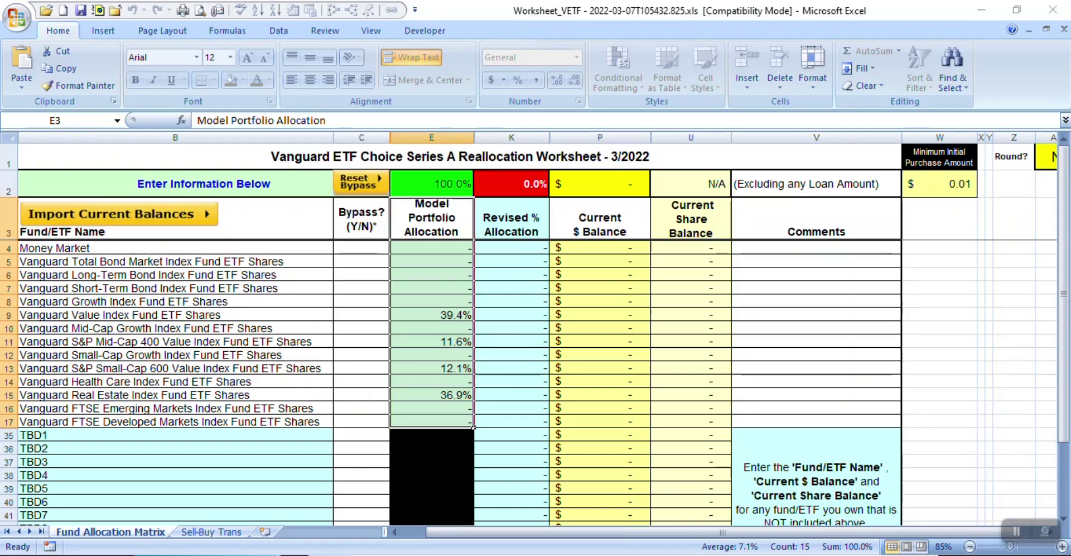
pyautogui.click(293, 136)
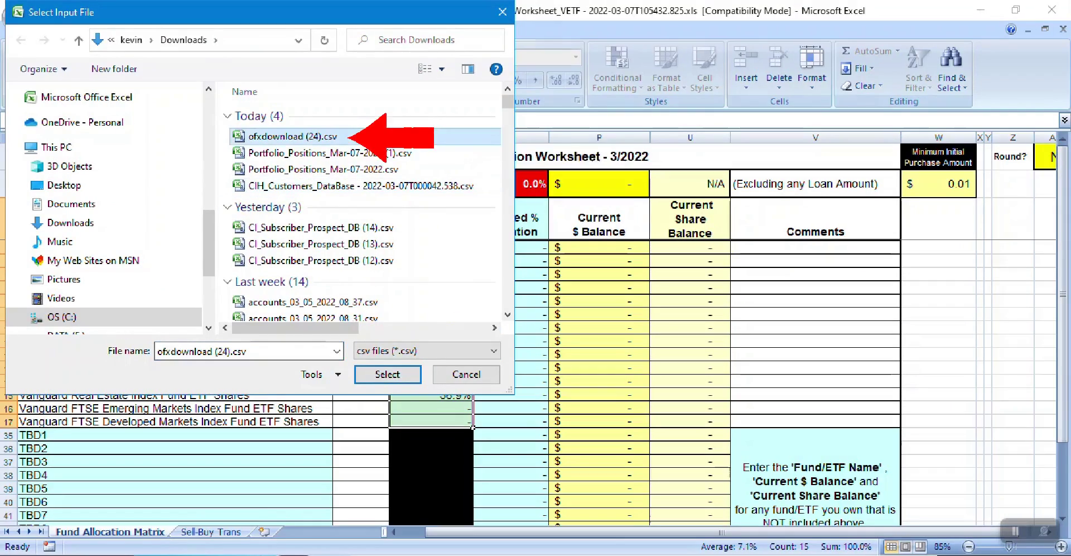
pyautogui.click(387, 374)
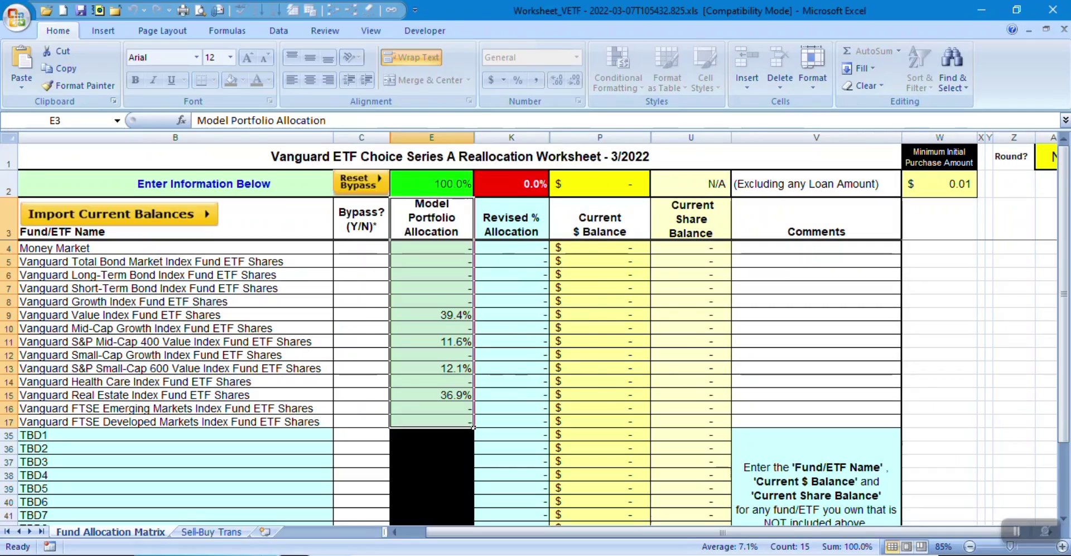
pyautogui.press('Return')
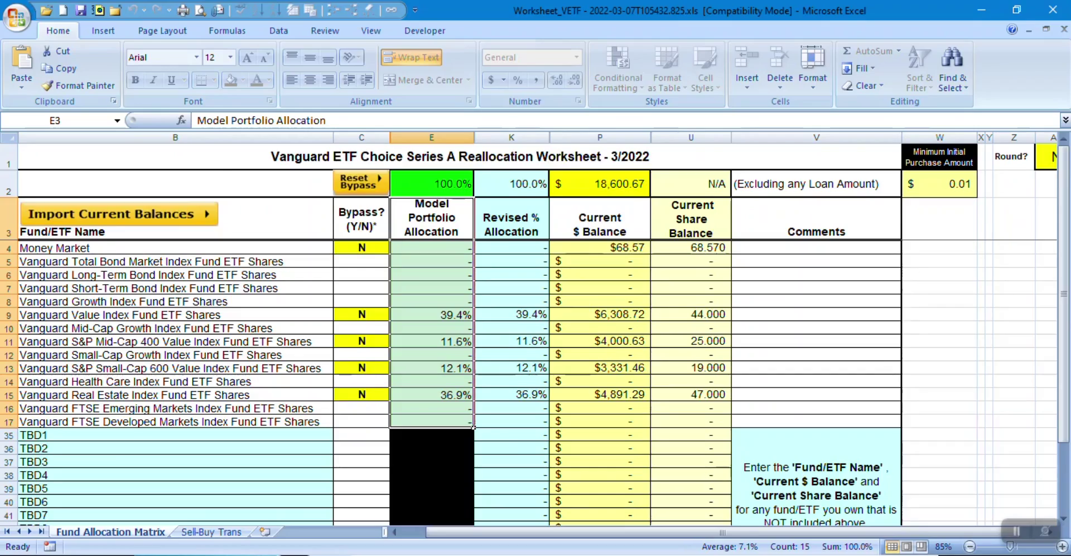
# Step: Check the imported dollar and share balances and their total against Vanguard's balances and holdings page
pyautogui.moveTo(600, 220); pyautogui.dragTo(614, 397)
pyautogui.moveTo(692, 221); pyautogui.dragTo(732, 400)
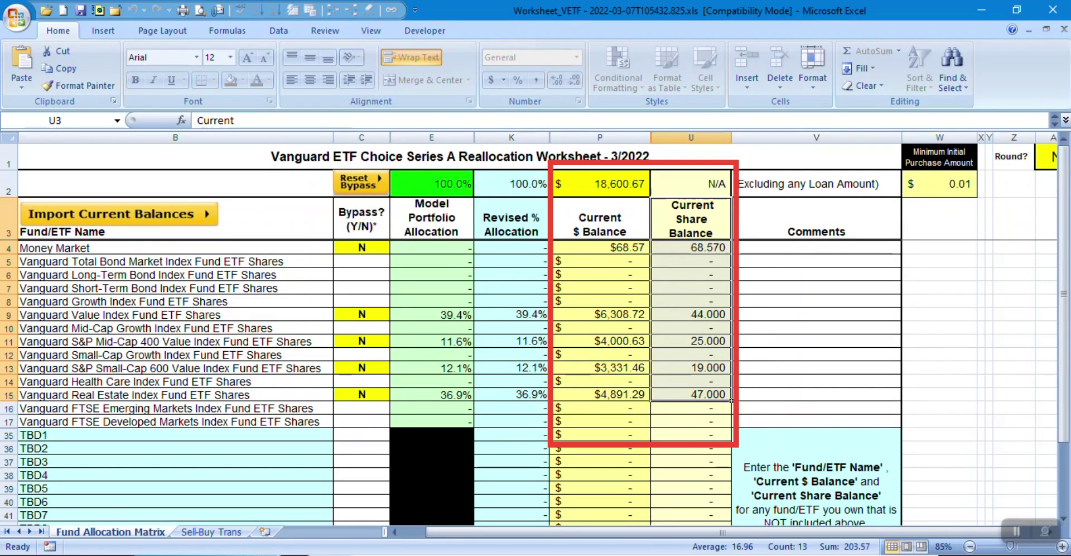
pyautogui.click(605, 184)
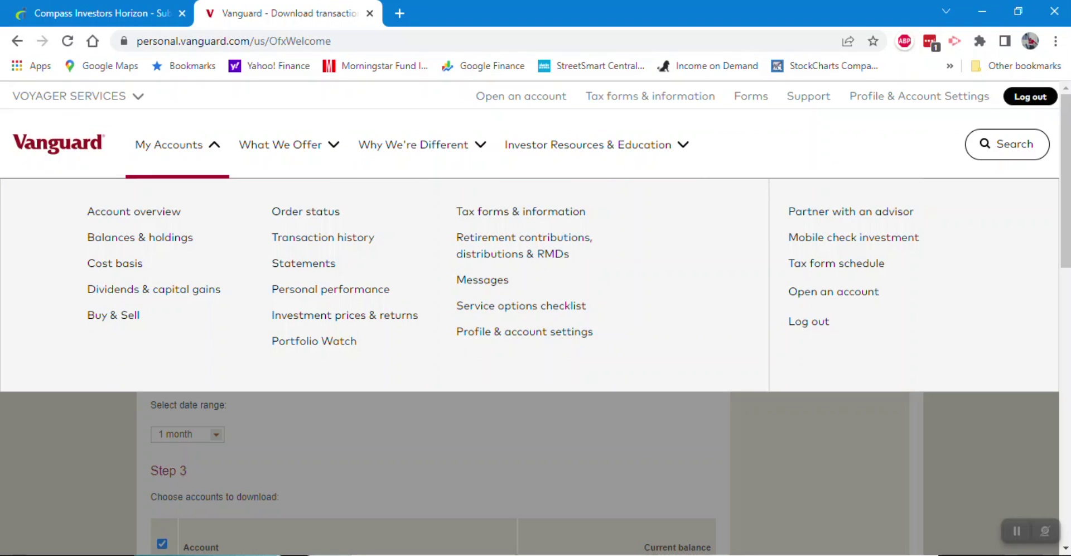
pyautogui.click(139, 237)
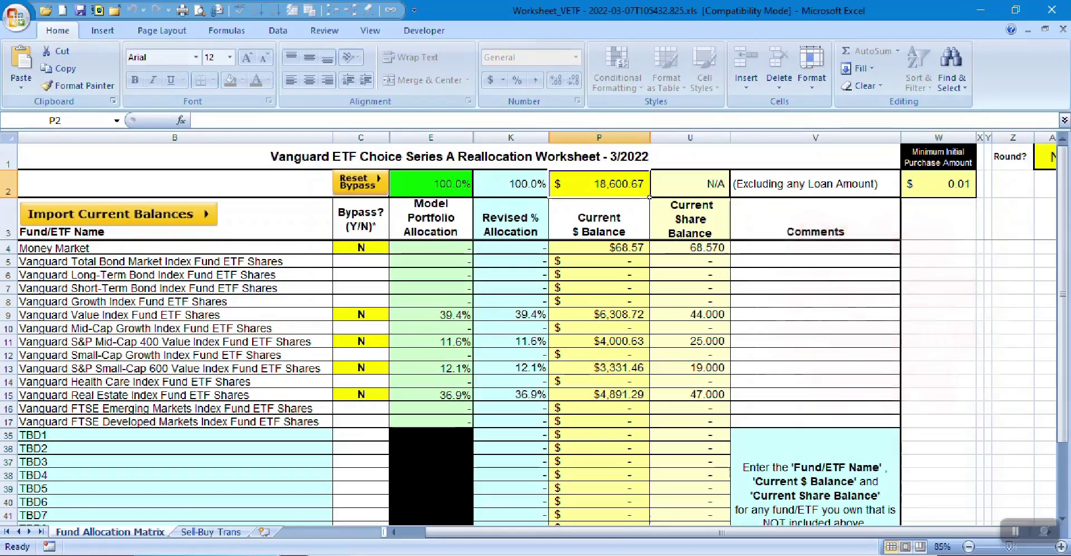
# Step: Review the sell and buy transaction tables on the worksheet's Sell-Buy Trans sheet
pyautogui.click(211, 532)
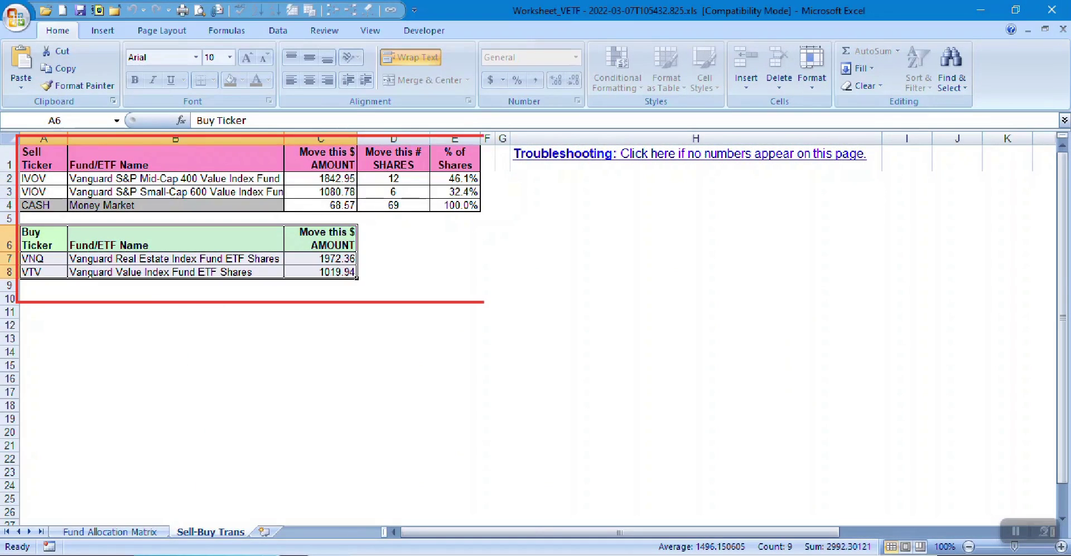
pyautogui.moveTo(44, 159); pyautogui.dragTo(458, 206)
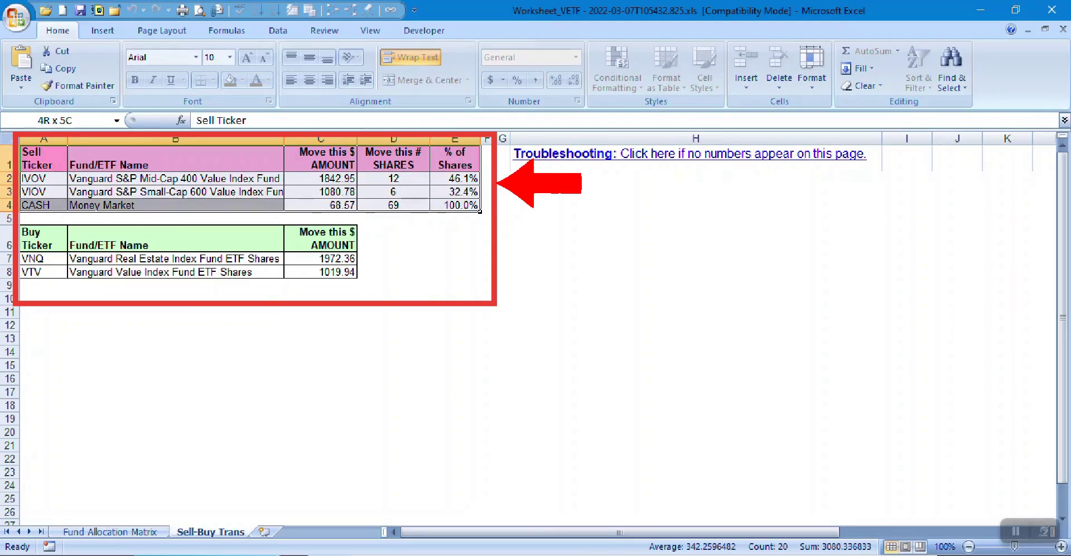
pyautogui.moveTo(36, 238); pyautogui.dragTo(356, 277)
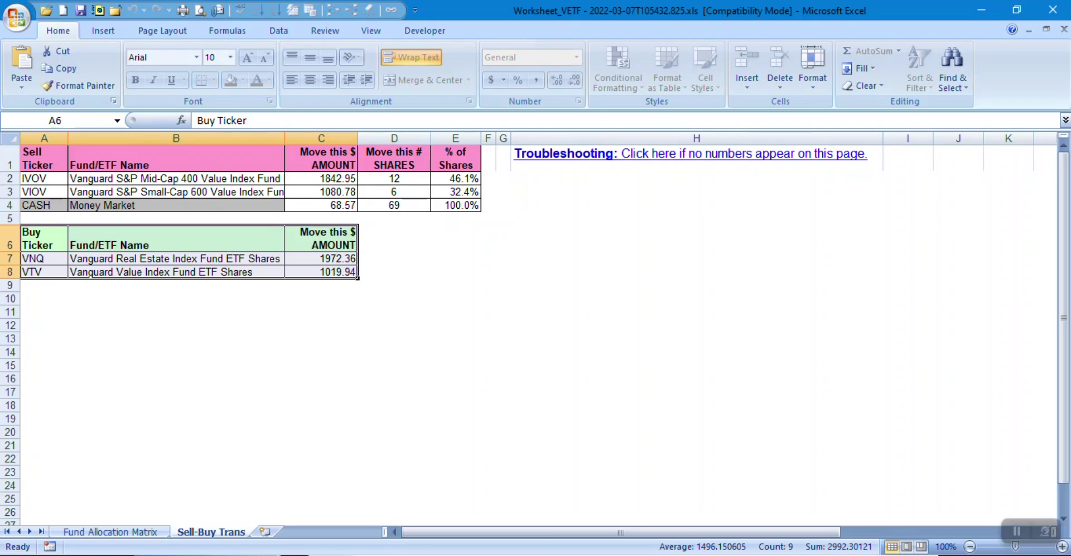
# Step: Examine the sell table's column headings for ticker, fund name, dollar amount, number of shares and percentage of shares
pyautogui.click(44, 158)
pyautogui.click(176, 158)
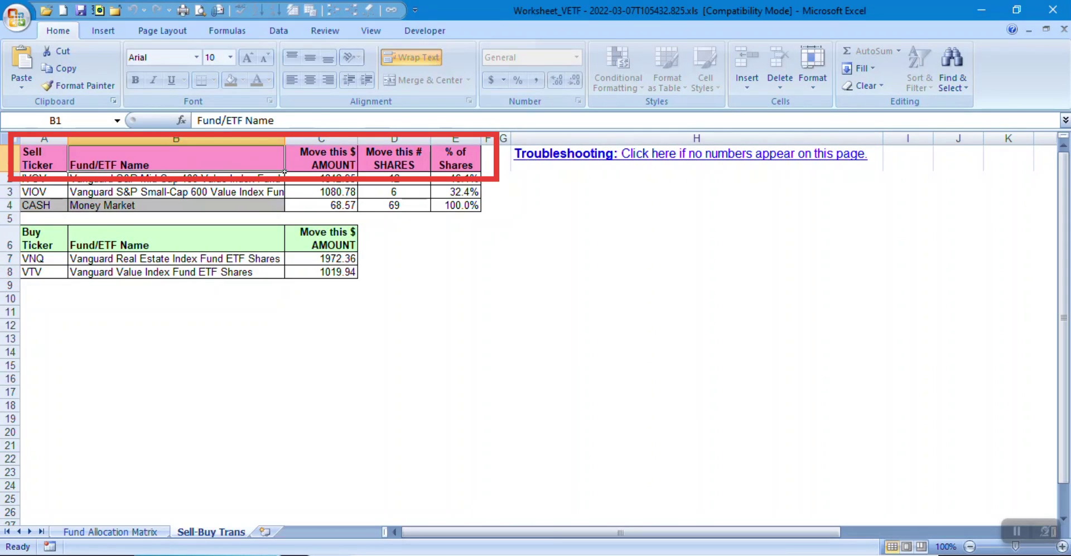
pyautogui.click(356, 170)
pyautogui.click(430, 171)
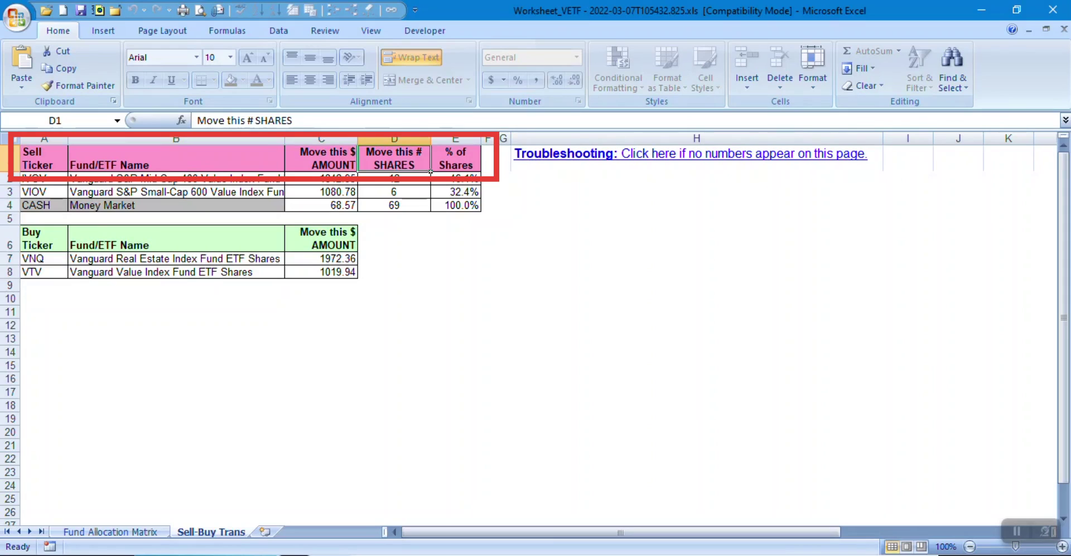
pyautogui.click(480, 171)
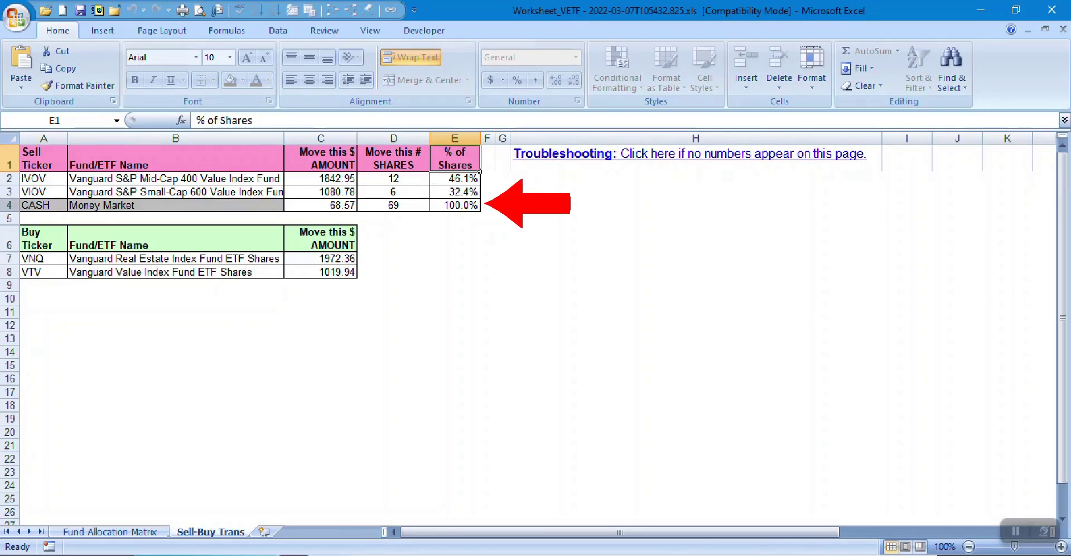
# Step: Examine the CASH row, compare the sell and buy dollar totals, and identify the ETF tickers to sell
pyautogui.click(10, 205)
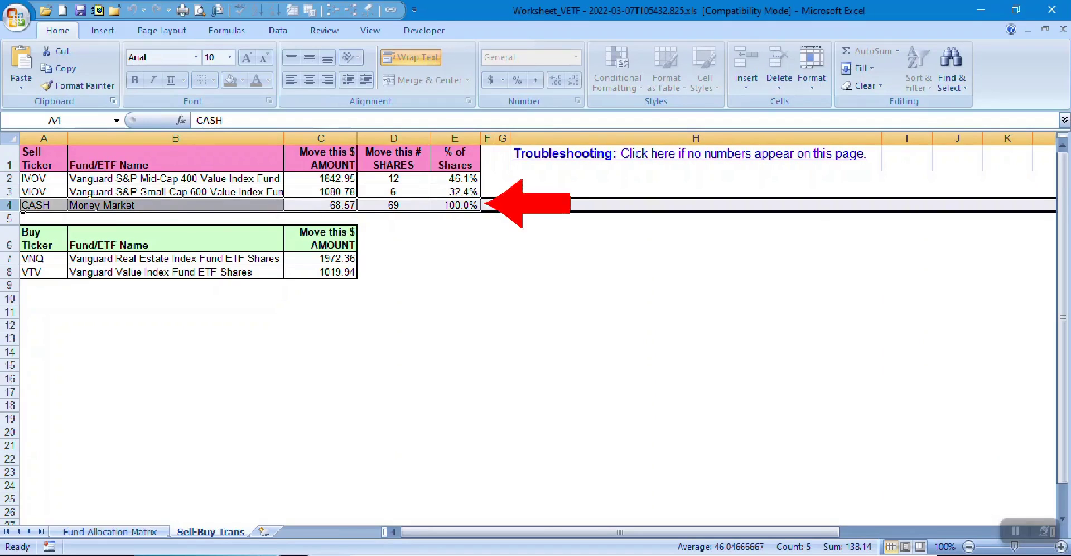
pyautogui.moveTo(334, 178); pyautogui.dragTo(357, 211)
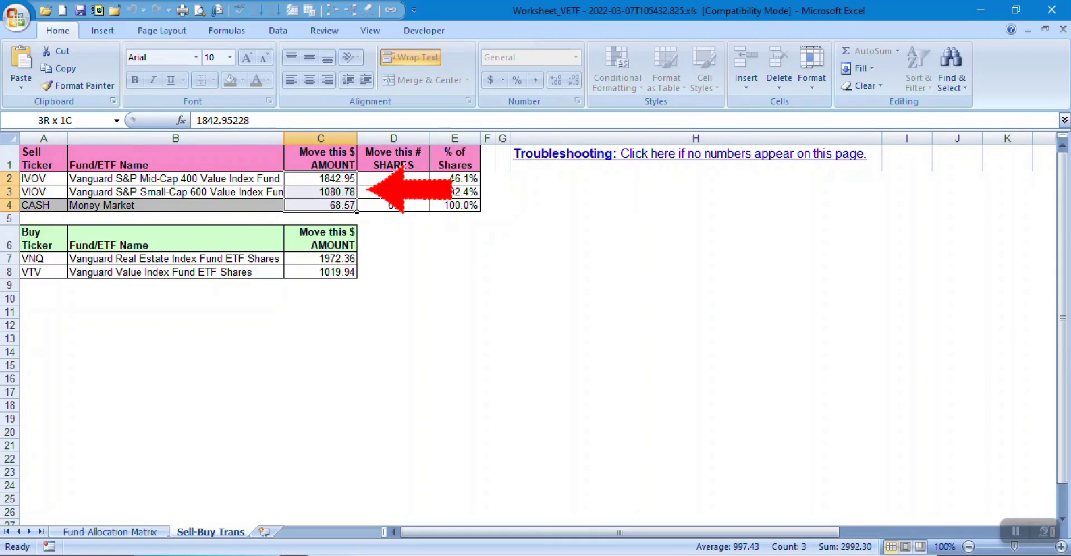
pyautogui.moveTo(335, 258); pyautogui.dragTo(339, 272)
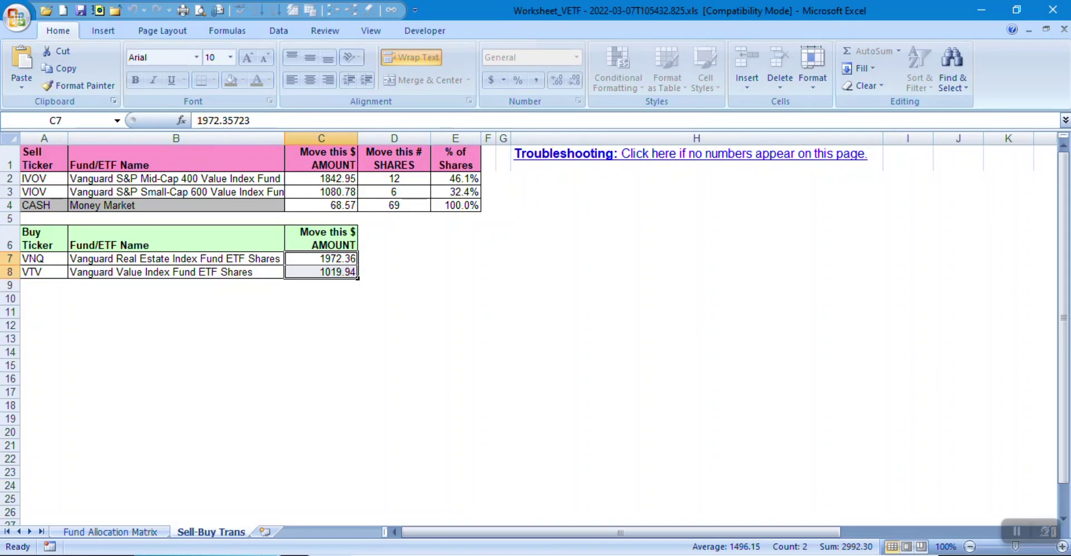
pyautogui.moveTo(44, 179); pyautogui.dragTo(44, 192)
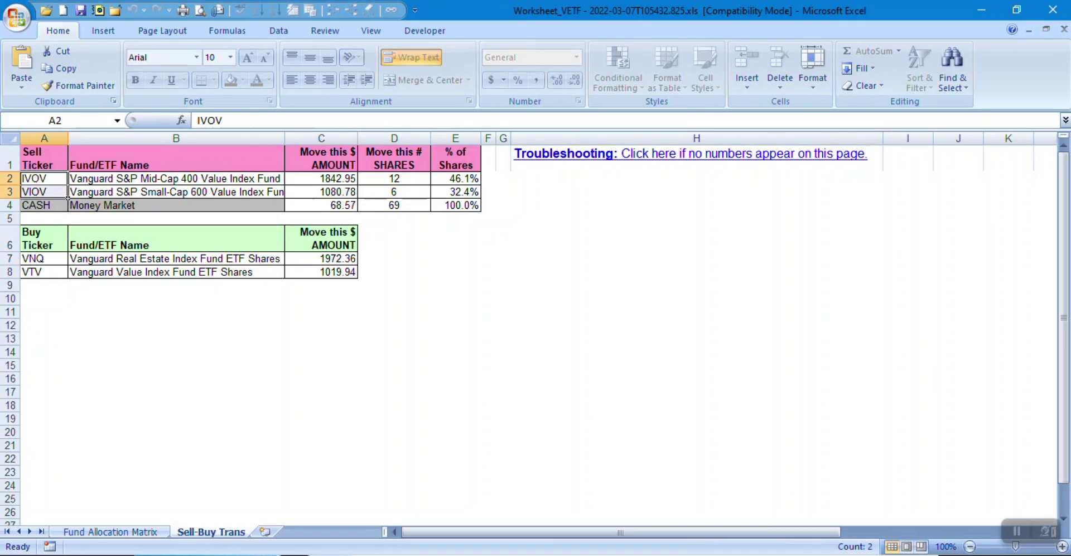
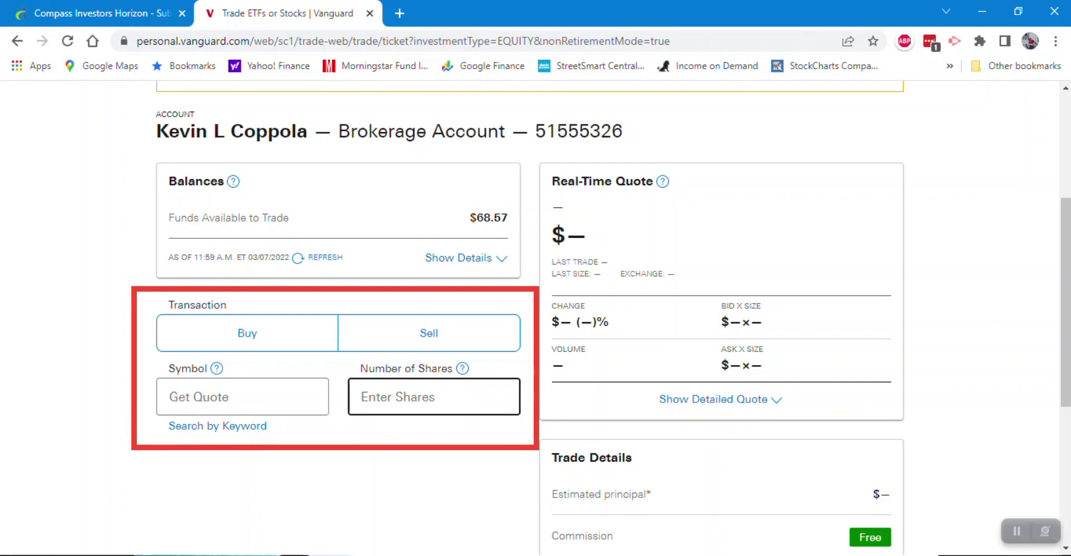
# Step: Switch to Vanguard's ETF trade ticket and set up a sell transaction for the symbol IVOV
pyautogui.hotkey('shift', 'Tab')
pyautogui.hotkey('shift', 'Tab')
pyautogui.press('space')
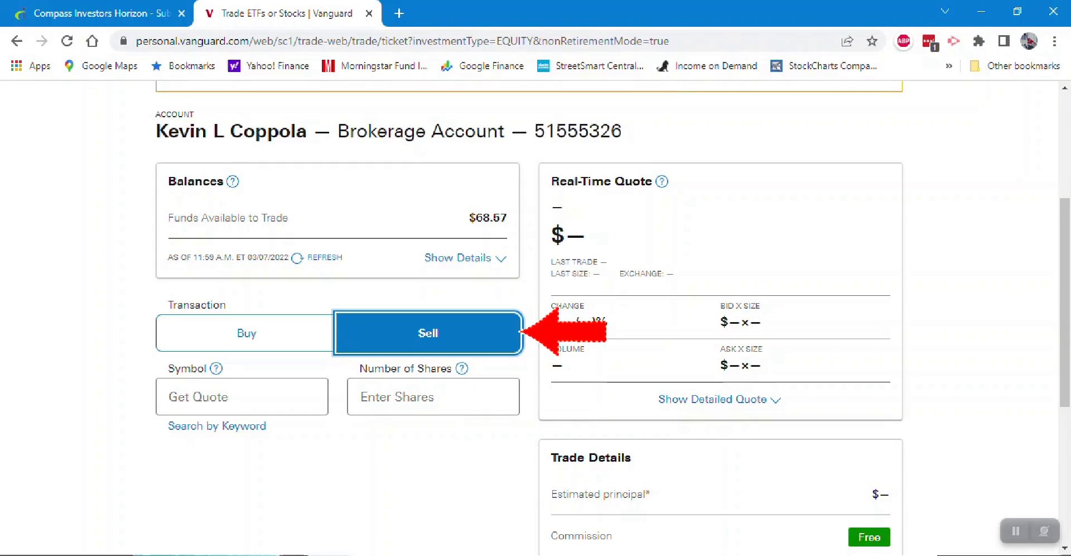
pyautogui.press('Tab')
pyautogui.write('IVOV')
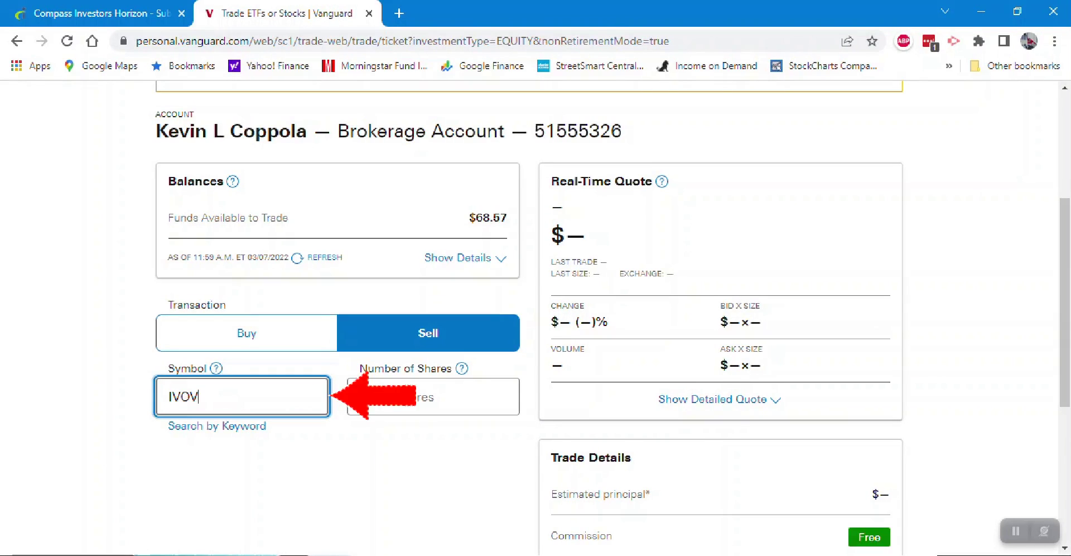
pyautogui.press('Tab')
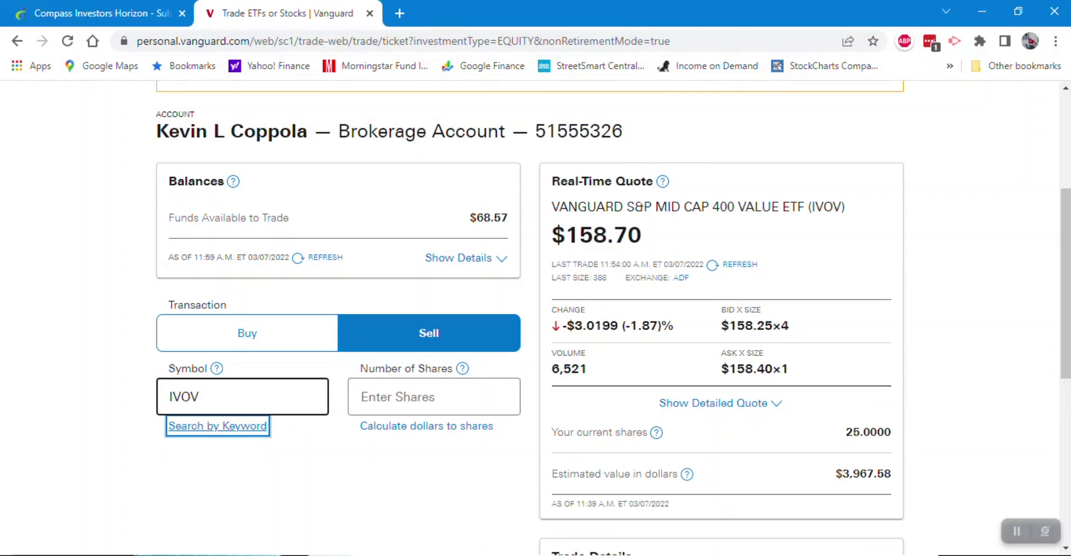
# Step: Set the IVOV sell order to the worksheet's 12 shares as a Market order and preview it
pyautogui.hotkey('alt', 'Tab')
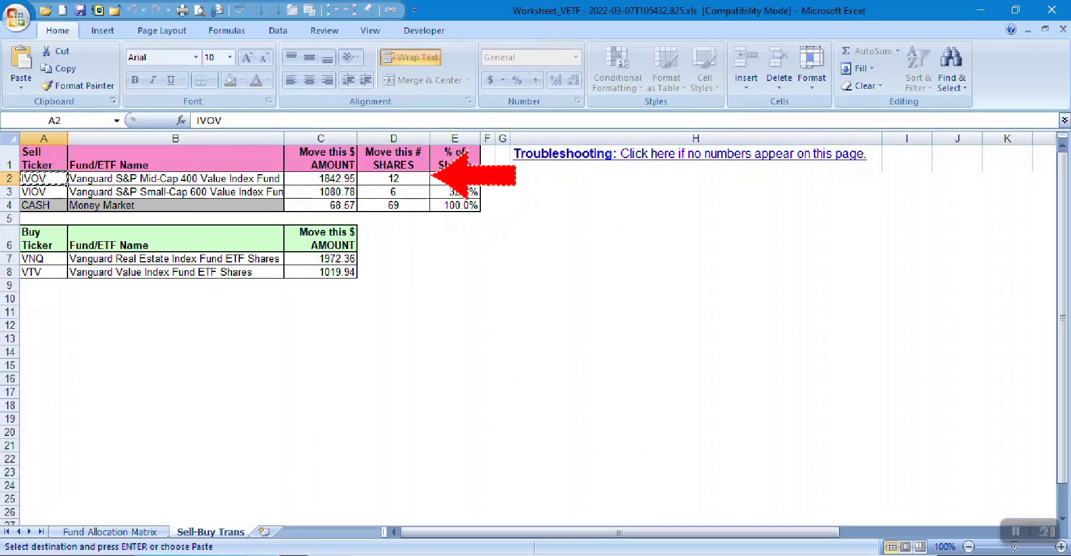
pyautogui.click(393, 178)
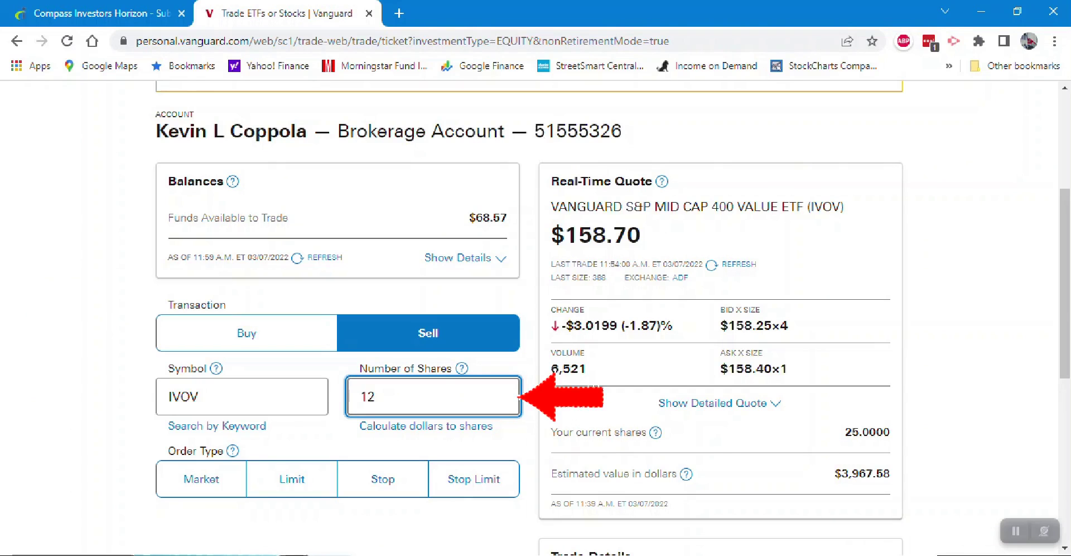
pyautogui.press('Tab')
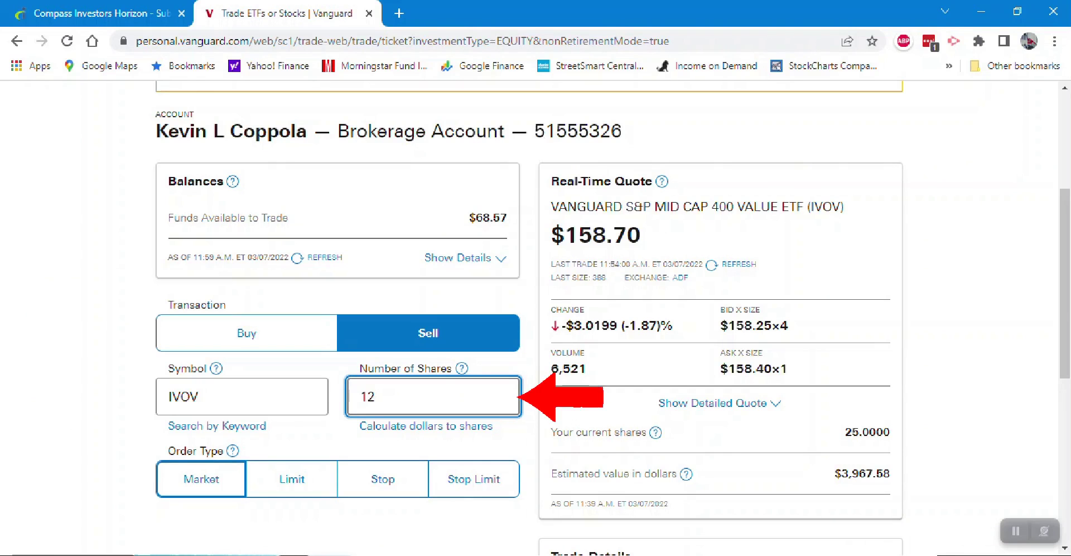
pyautogui.click(202, 480)
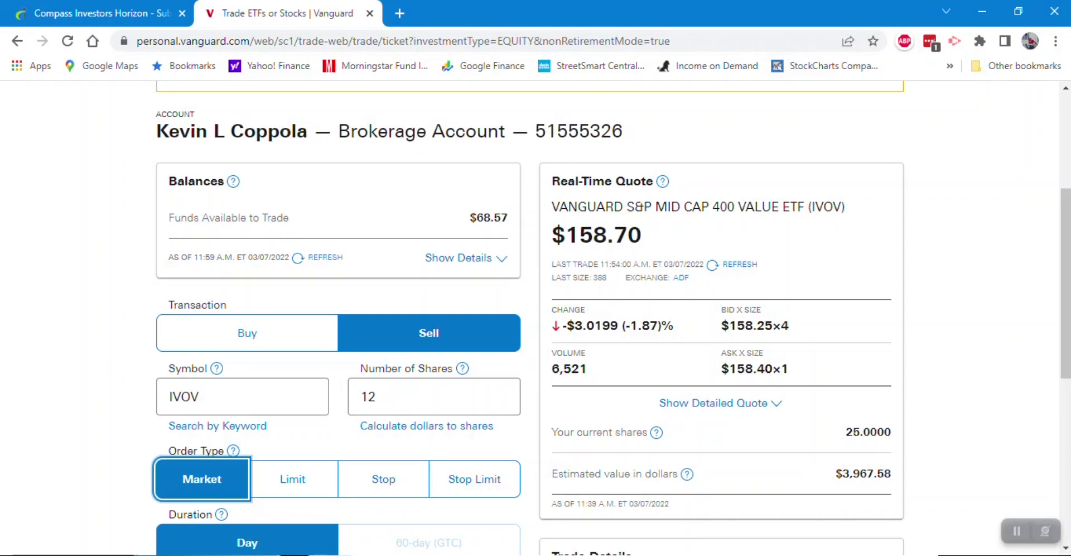
pyautogui.scroll(-3, 536, 318)
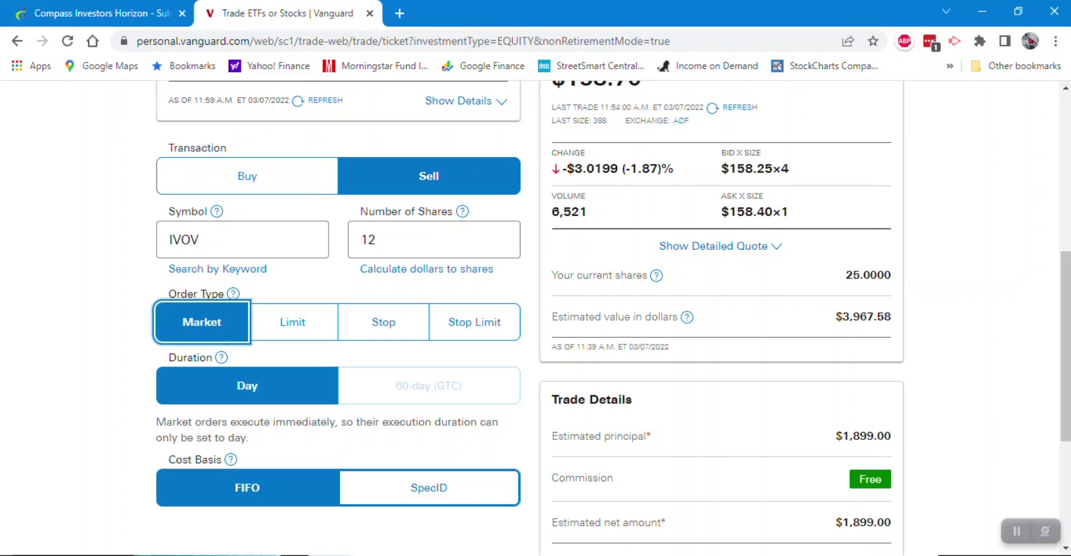
pyautogui.scroll(-2, 535, 318)
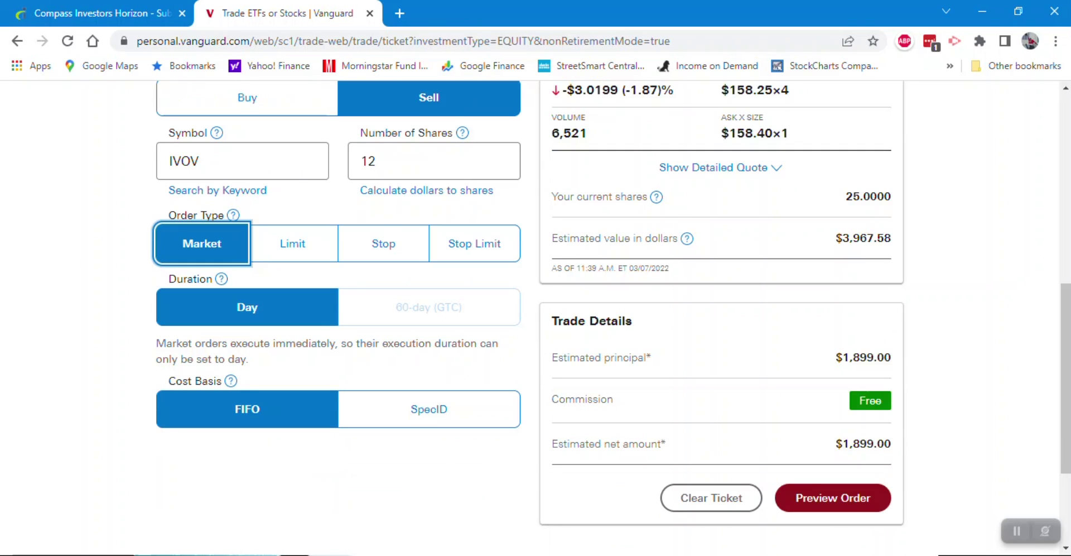
pyautogui.click(833, 498)
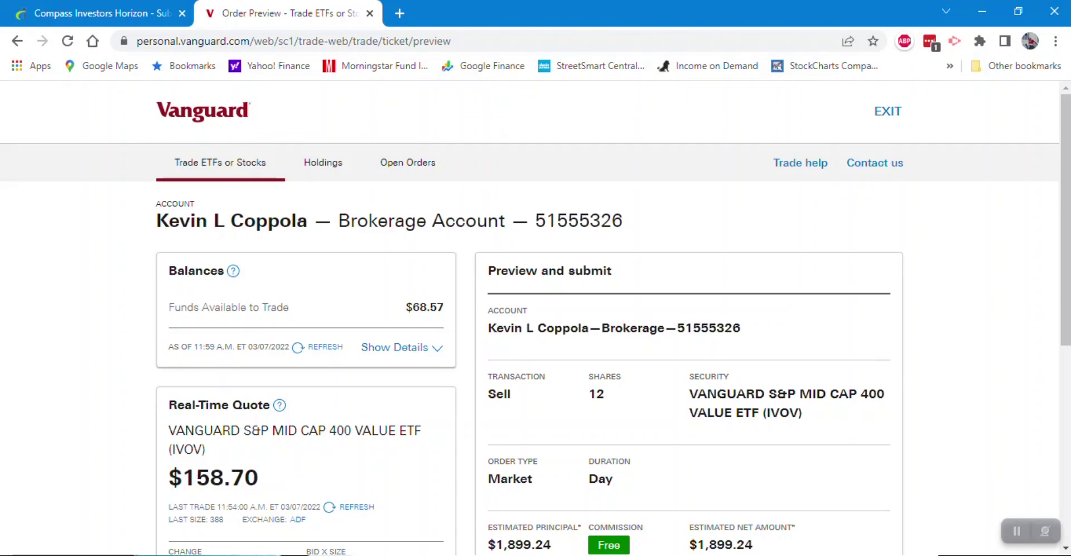
# Step: Check the IVOV order preview against the worksheet's sell dollar amount and submit the order
pyautogui.scroll(-3, 535, 318)
pyautogui.tripleClick(550, 114)
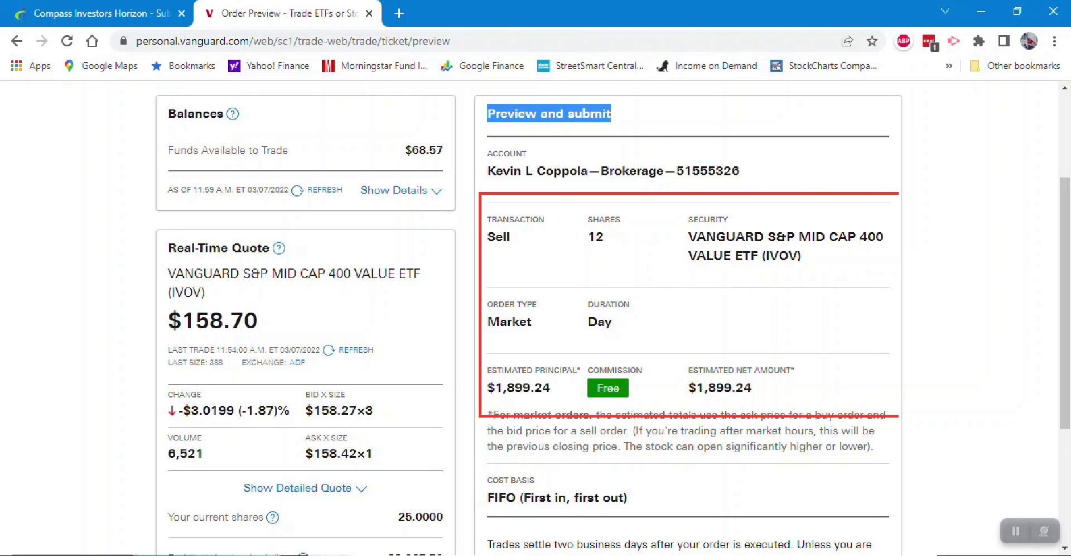
pyautogui.doubleClick(783, 256)
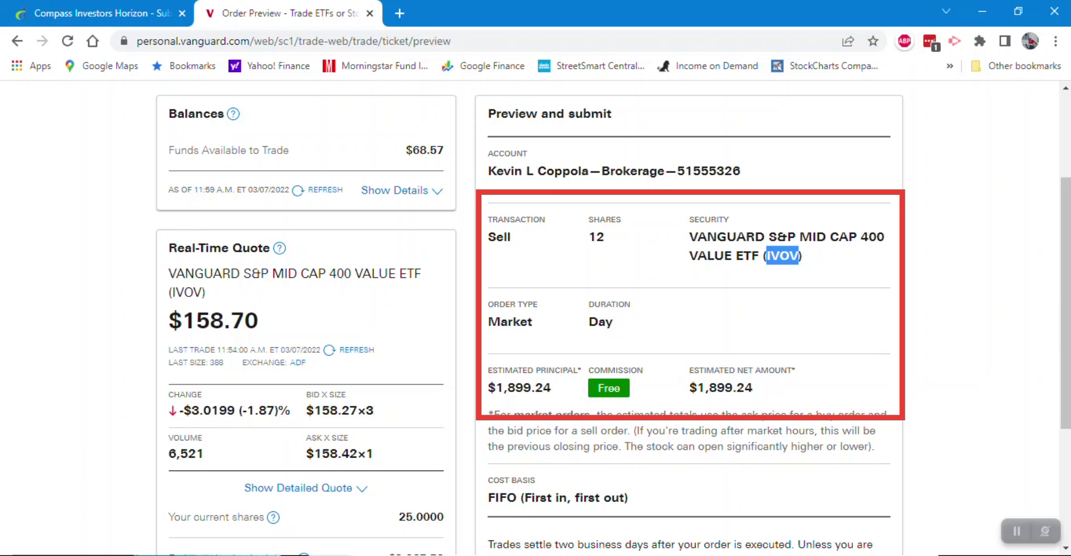
pyautogui.doubleClick(523, 387)
pyautogui.hotkey('alt', 'Tab')
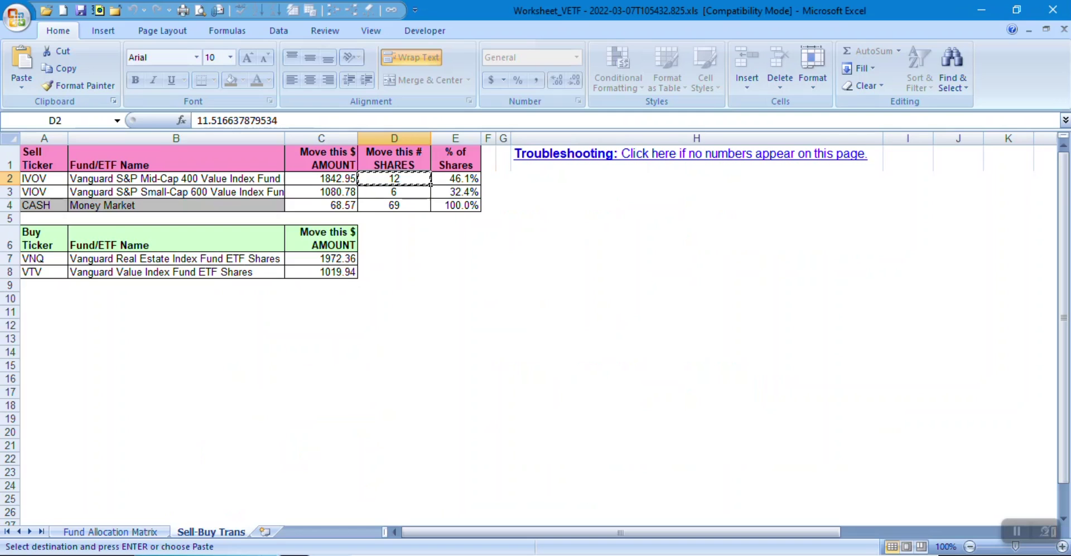
pyautogui.click(322, 179)
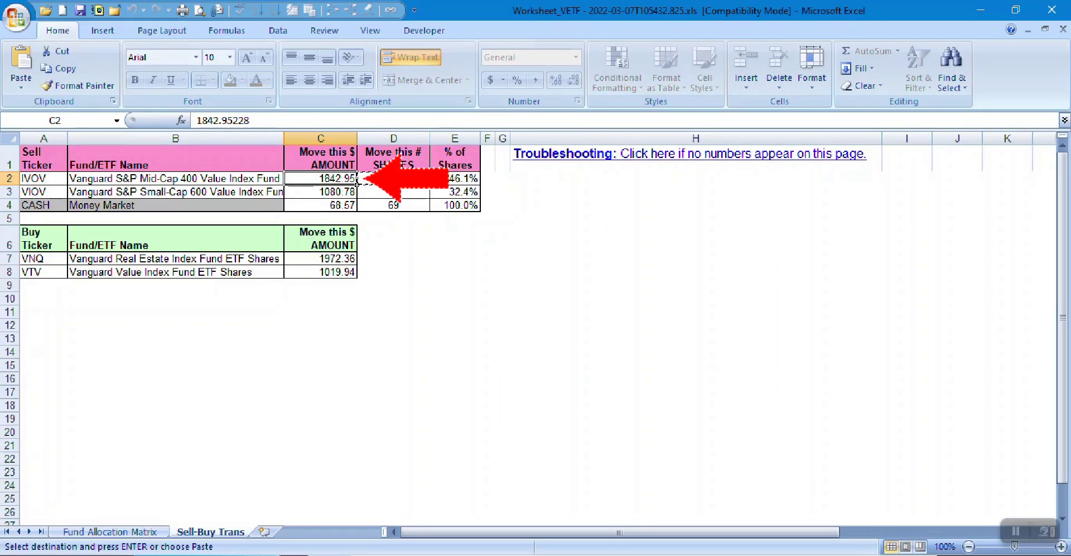
pyautogui.hotkey('alt', 'Tab')
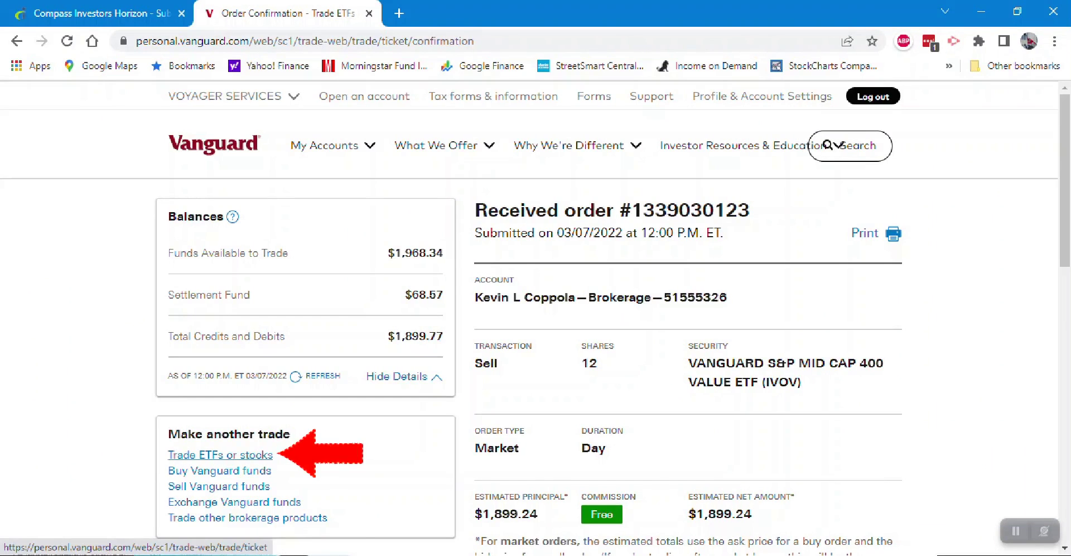
# Step: Start another ETF trade and set up a sell transaction for VIOV, taking the ticker from the worksheet
pyautogui.click(220, 455)
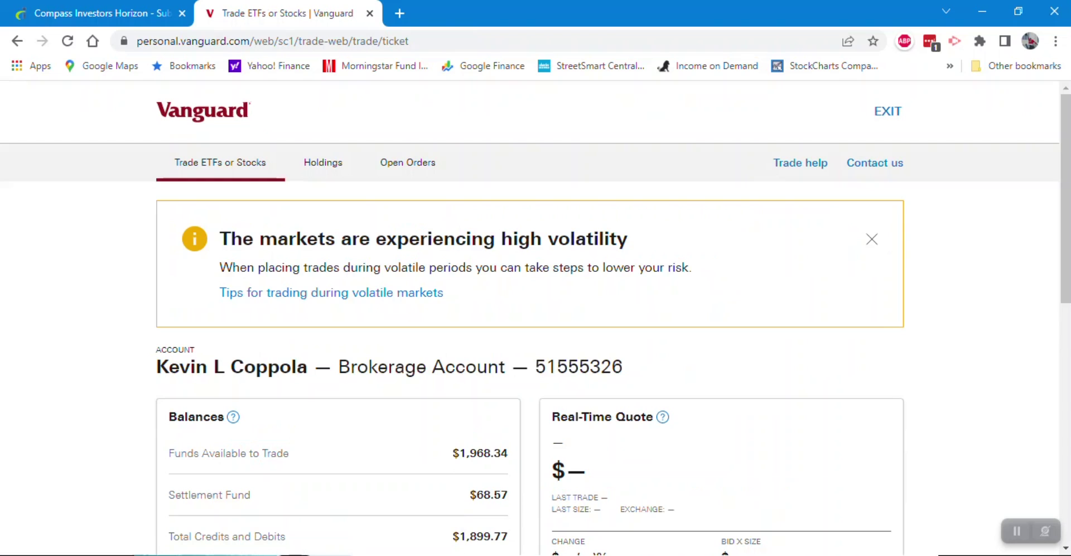
pyautogui.scroll(-5, 530, 318)
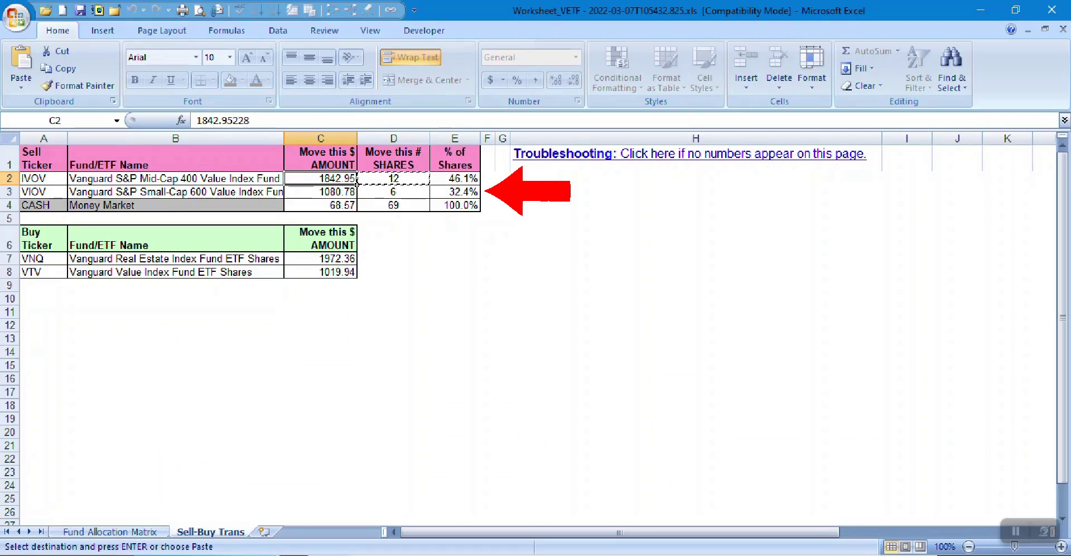
pyautogui.click(35, 192)
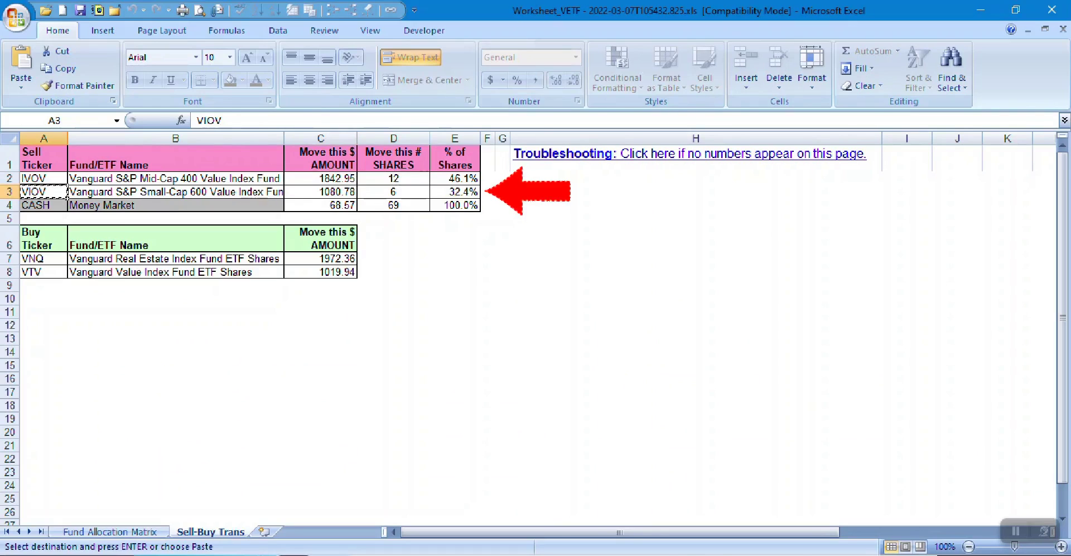
pyautogui.click(243, 401)
pyautogui.hotkey('ctrl', 'v')
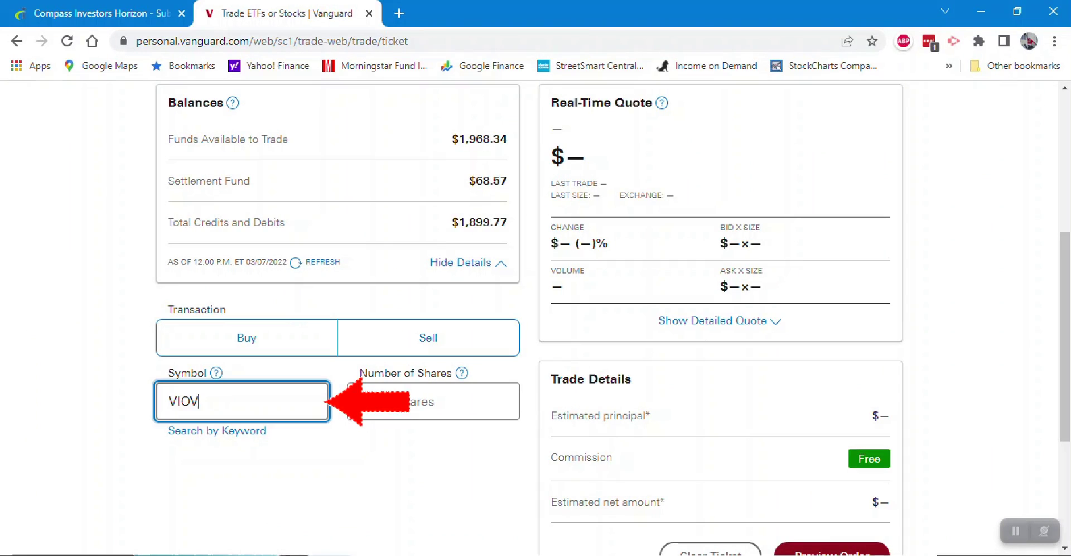
pyautogui.click(428, 337)
pyautogui.click(434, 401)
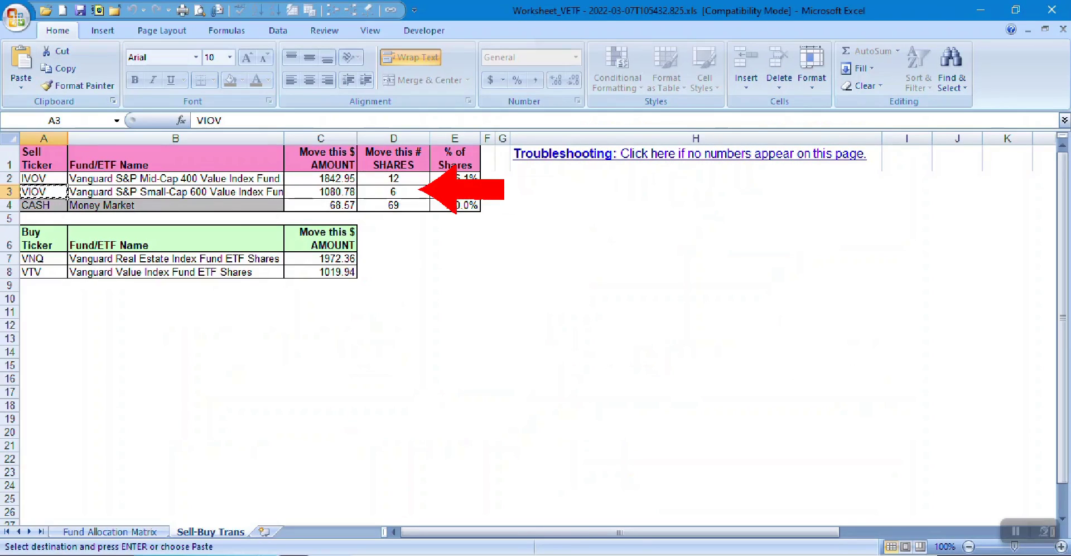
# Step: Set the VIOV sell order to the worksheet's 6 shares as a Market order, then preview and submit it
pyautogui.click(394, 192)
pyautogui.hotkey('ctrl', 'c')
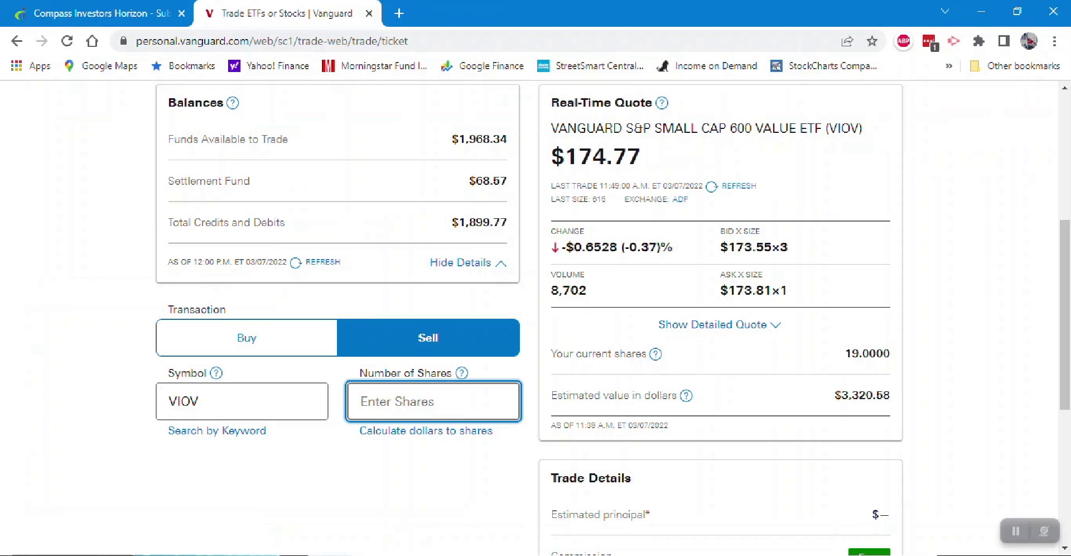
pyautogui.hotkey('ctrl', 'v')
pyautogui.click(201, 484)
pyautogui.scroll(-3, 201, 484)
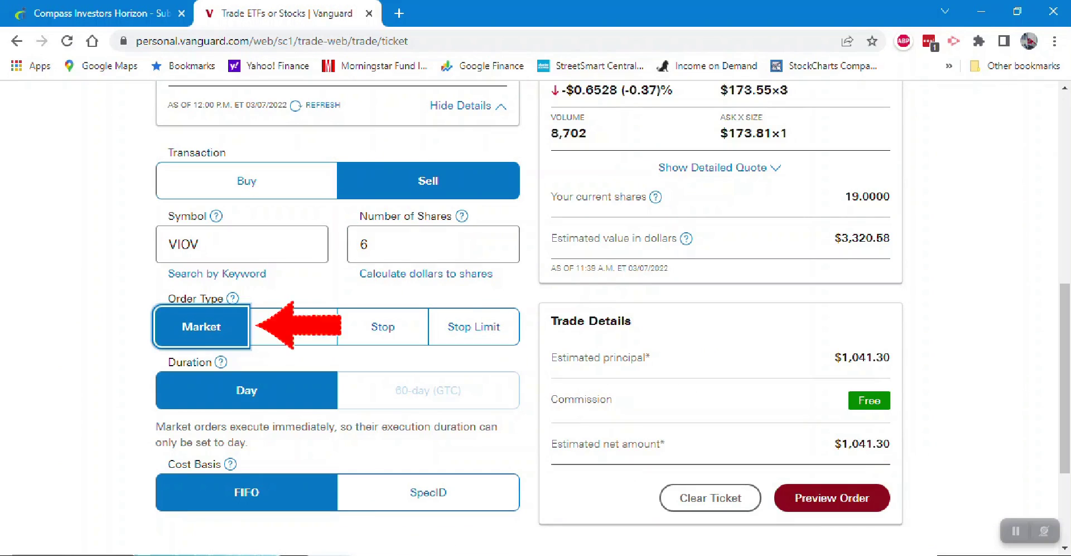
pyautogui.click(876, 496)
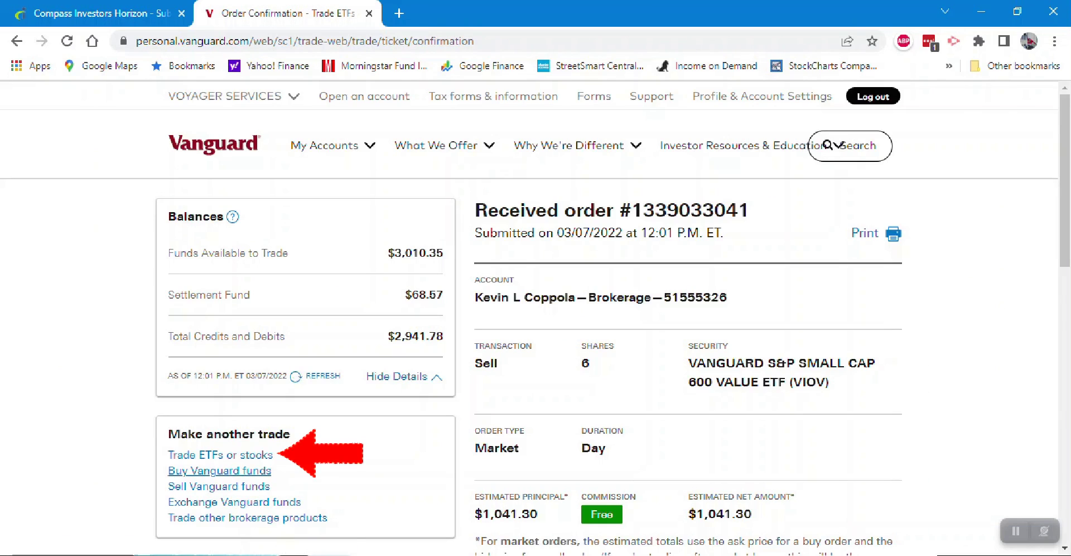
# Step: Start another ETF trade and set up a buy transaction for VNQ, taking the ticker from the worksheet
pyautogui.click(220, 455)
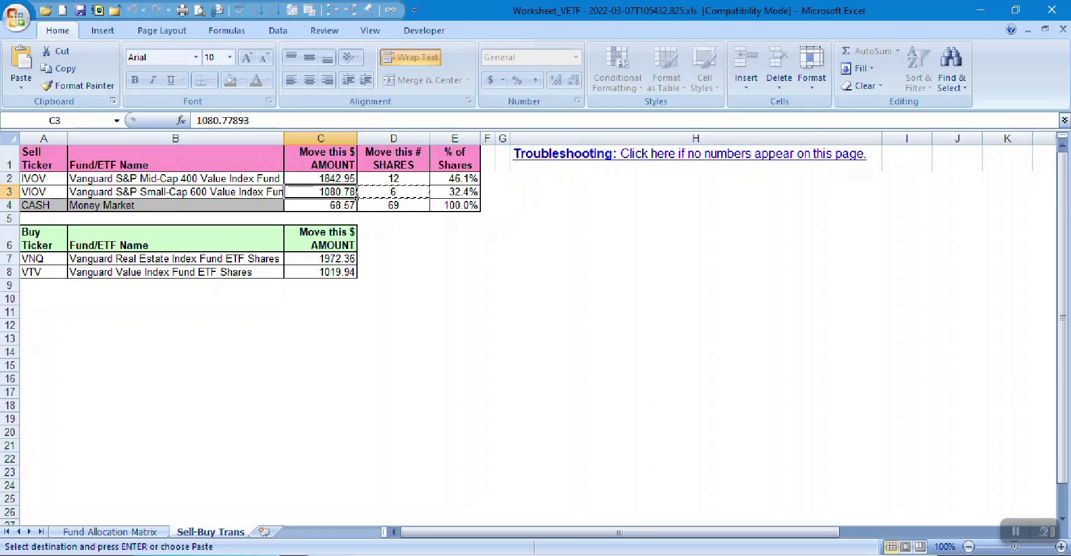
pyautogui.click(44, 259)
pyautogui.hotkey('ctrl', 'c')
pyautogui.hotkey('alt', 'Tab')
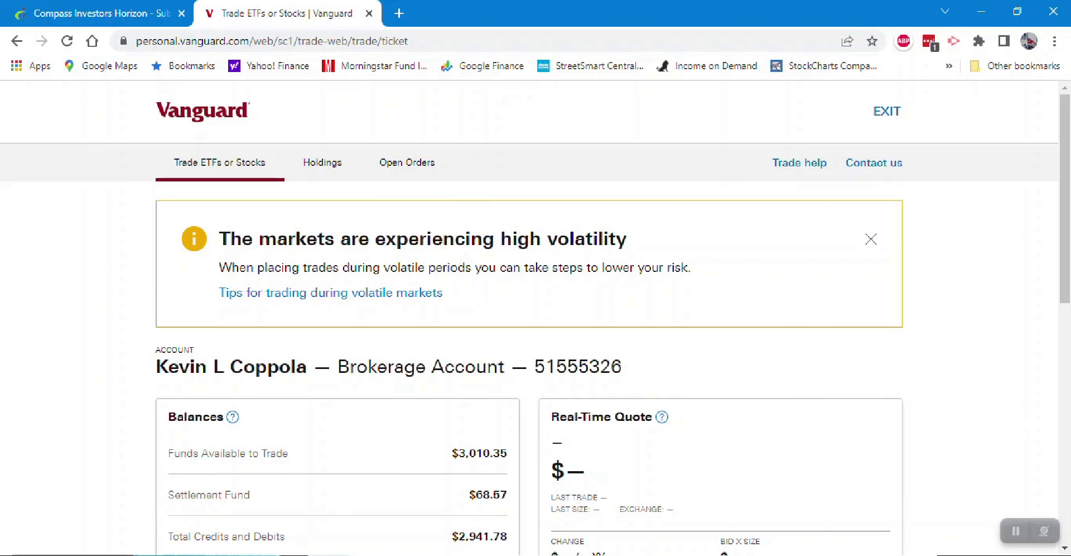
pyautogui.scroll(-3, 535, 313)
pyautogui.click(246, 416)
pyautogui.click(246, 416)
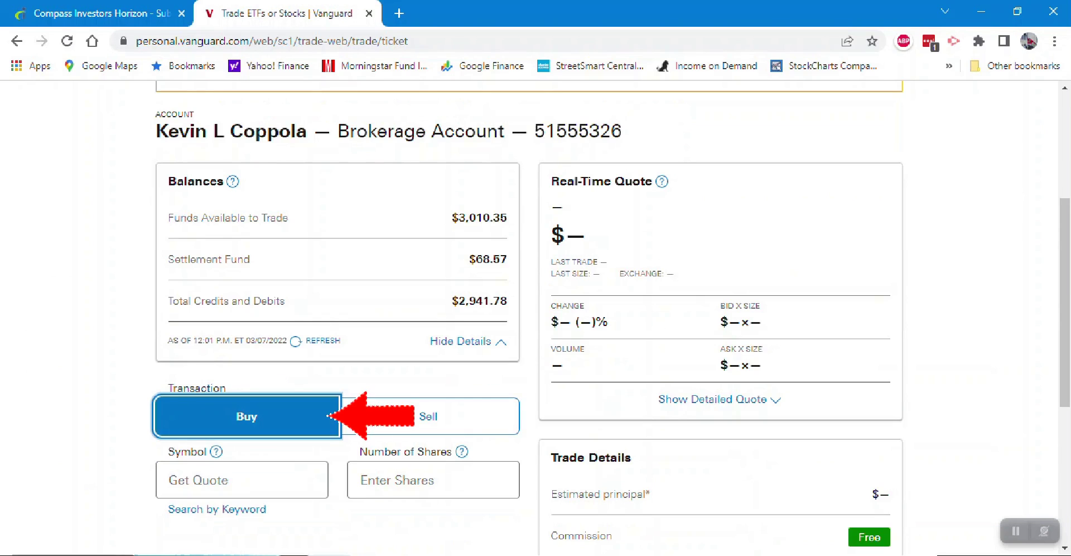
pyautogui.click(242, 480)
pyautogui.hotkey('ctrl', 'v')
pyautogui.click(391, 480)
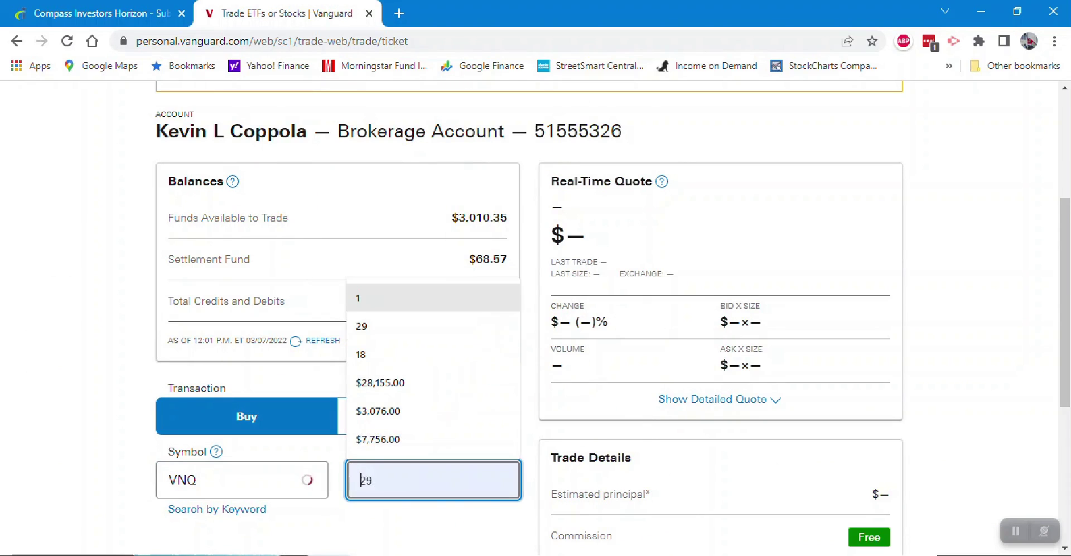
# Step: Convert the worksheet's VNQ buy amount of $1972.36 to shares and use the resulting 18 shares in the order
pyautogui.click(425, 508)
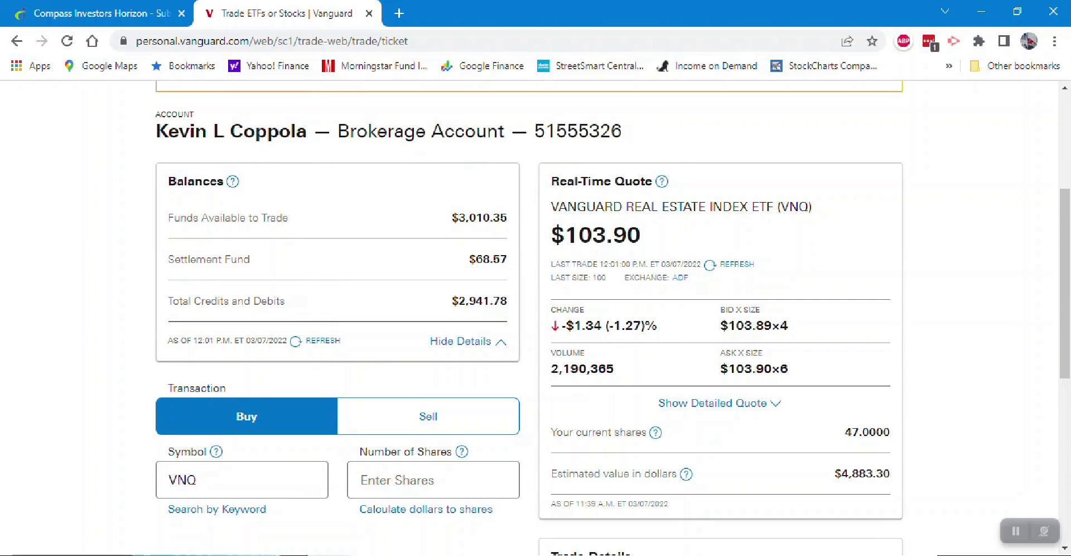
pyautogui.press('Return')
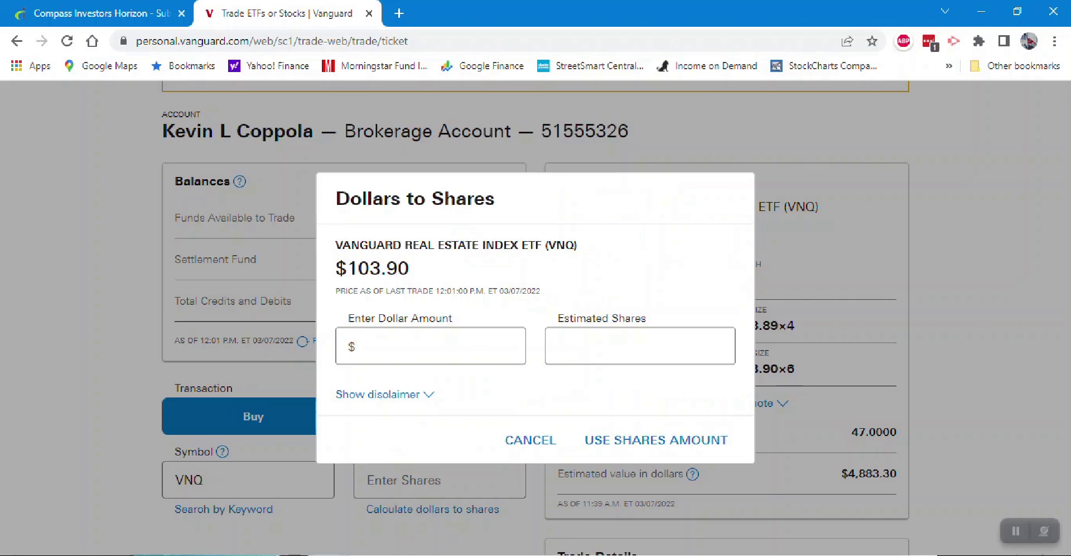
pyautogui.hotkey('alt', 'Tab')
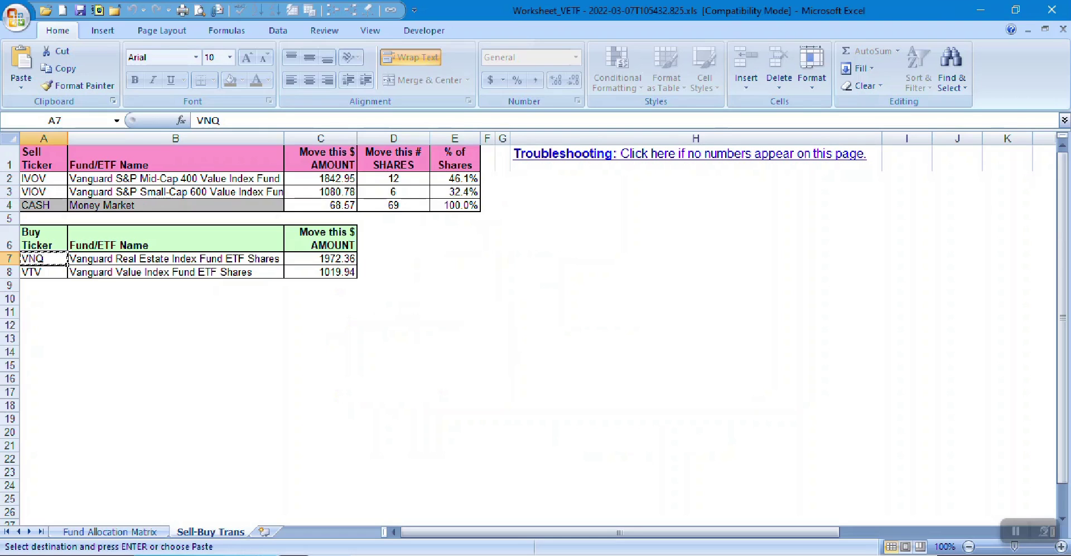
pyautogui.click(321, 259)
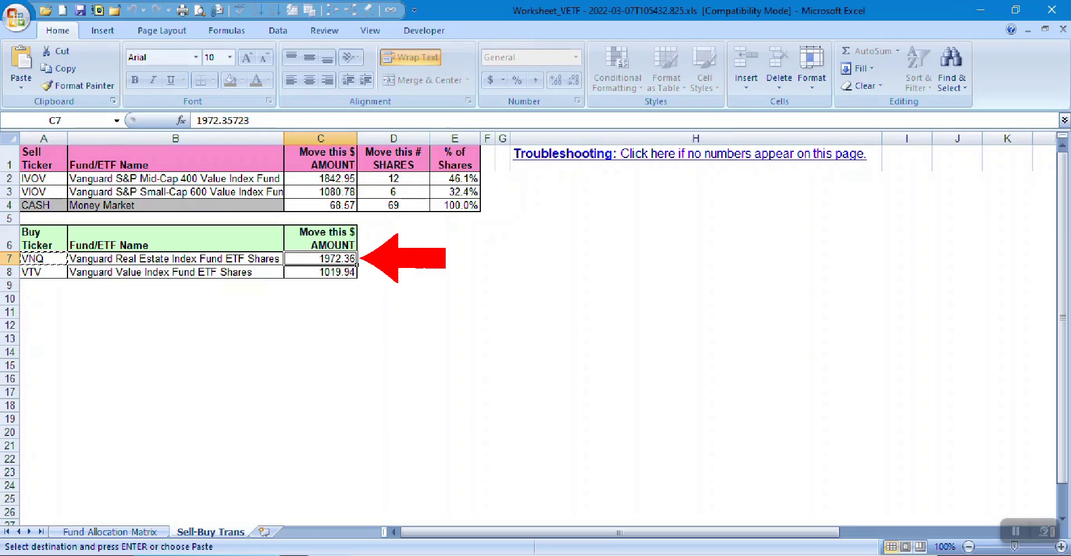
pyautogui.hotkey('alt', 'Tab')
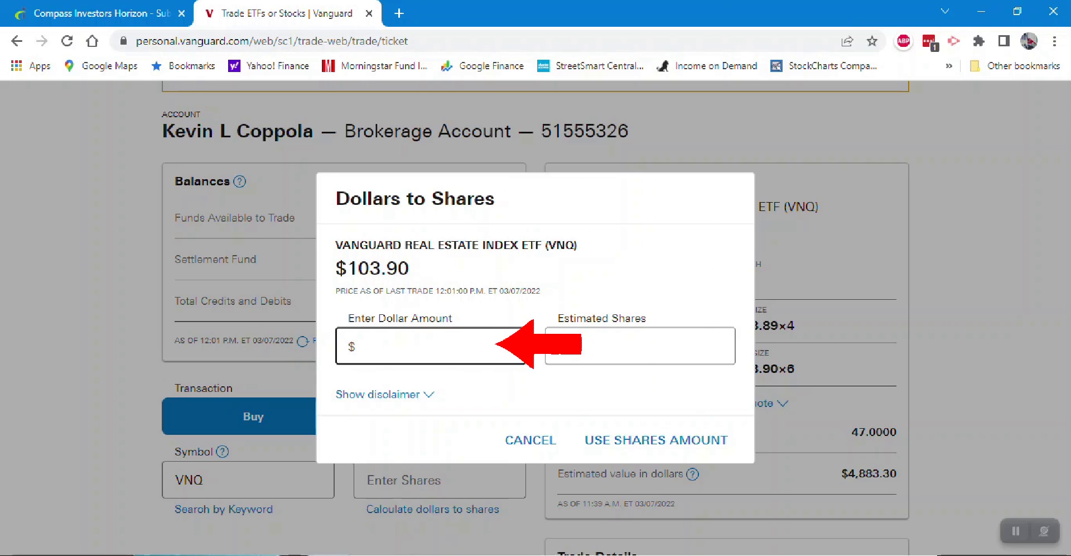
pyautogui.hotkey('ctrl', 'v')
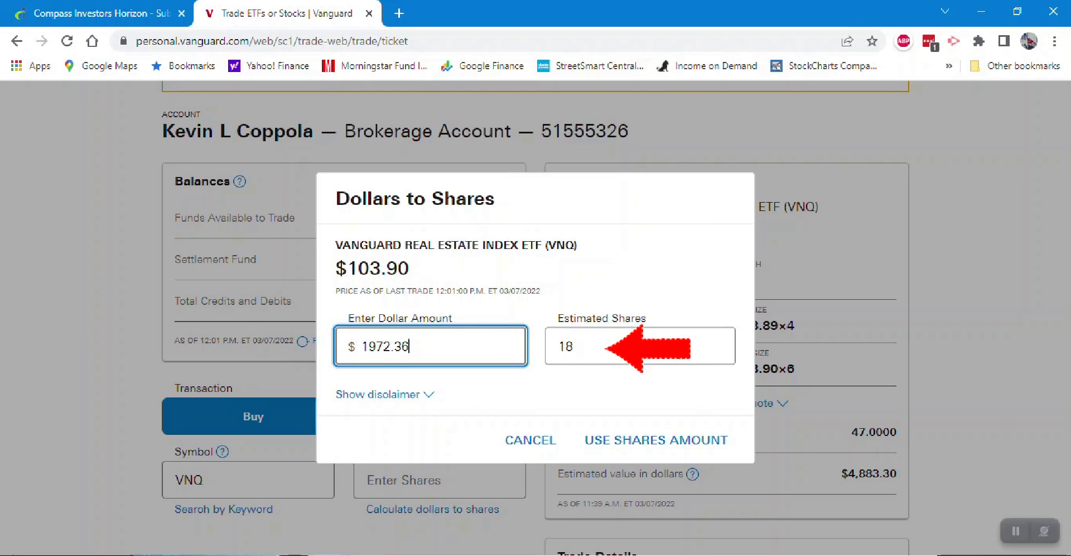
pyautogui.doubleClick(379, 268)
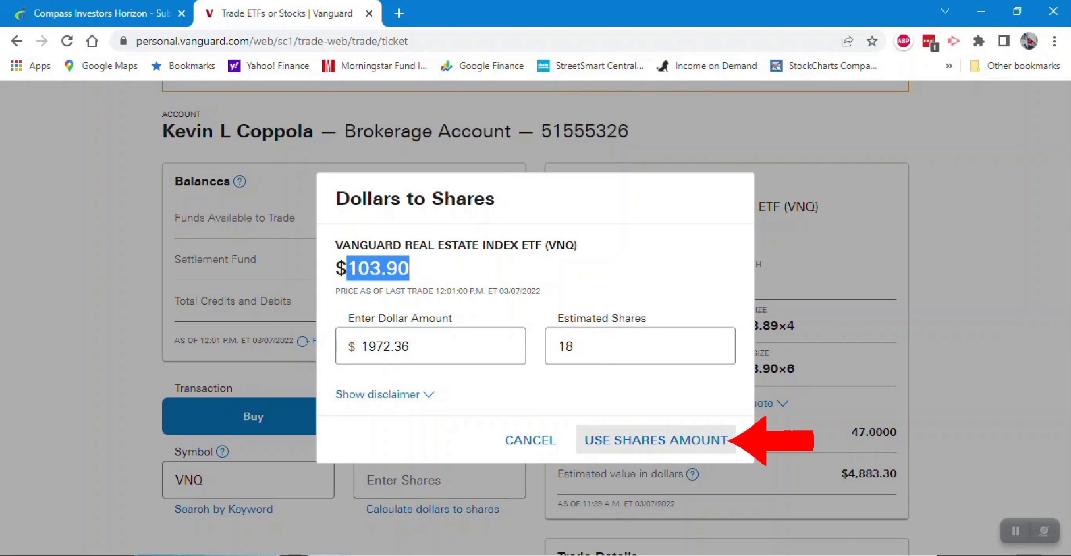
pyautogui.click(656, 440)
# Step: Make the VNQ buy a Market order and request its preview
pyautogui.scroll(-3, 535, 318)
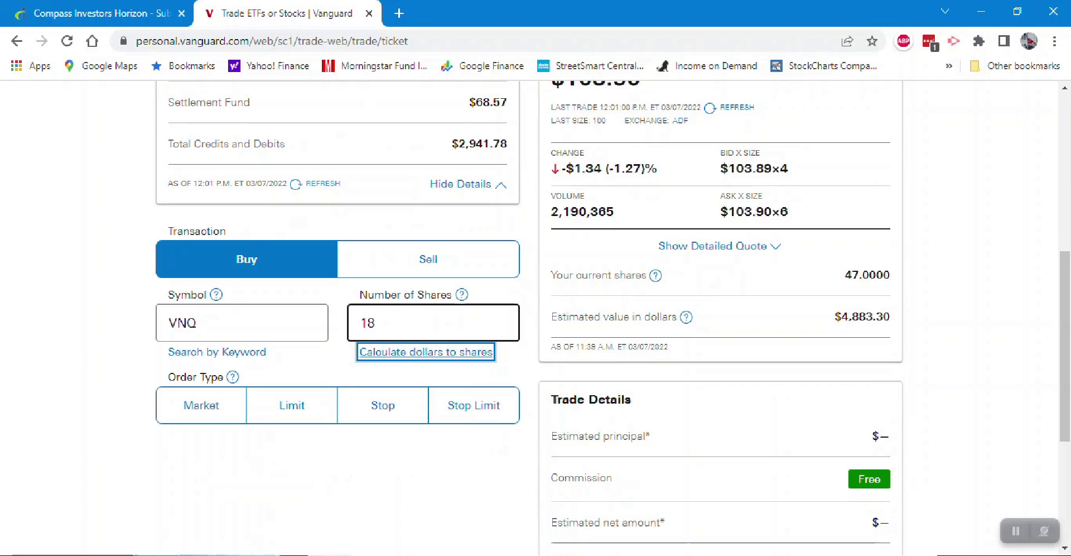
pyautogui.click(202, 406)
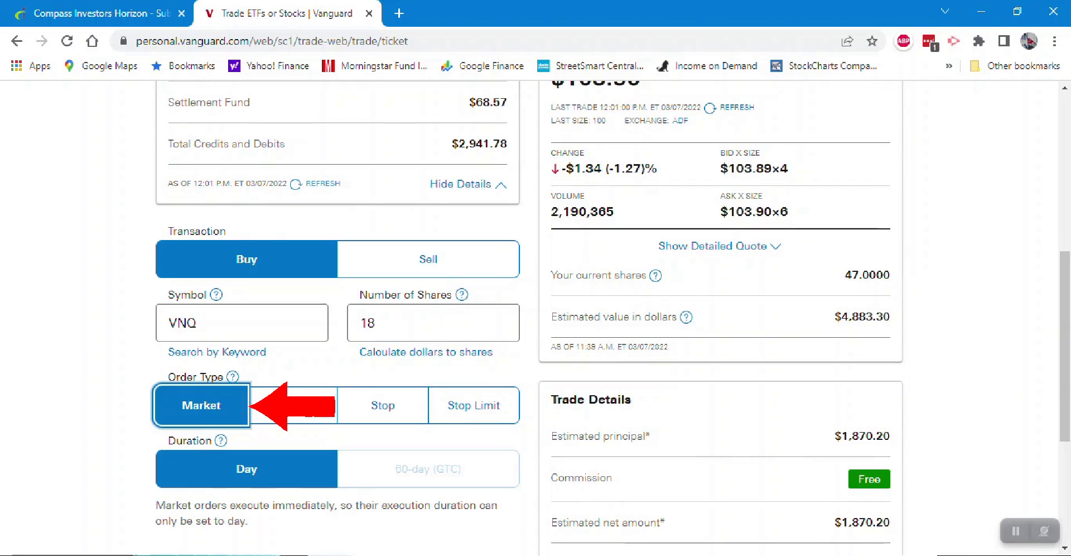
pyautogui.scroll(-1, 201, 405)
pyautogui.scroll(-1, 535, 318)
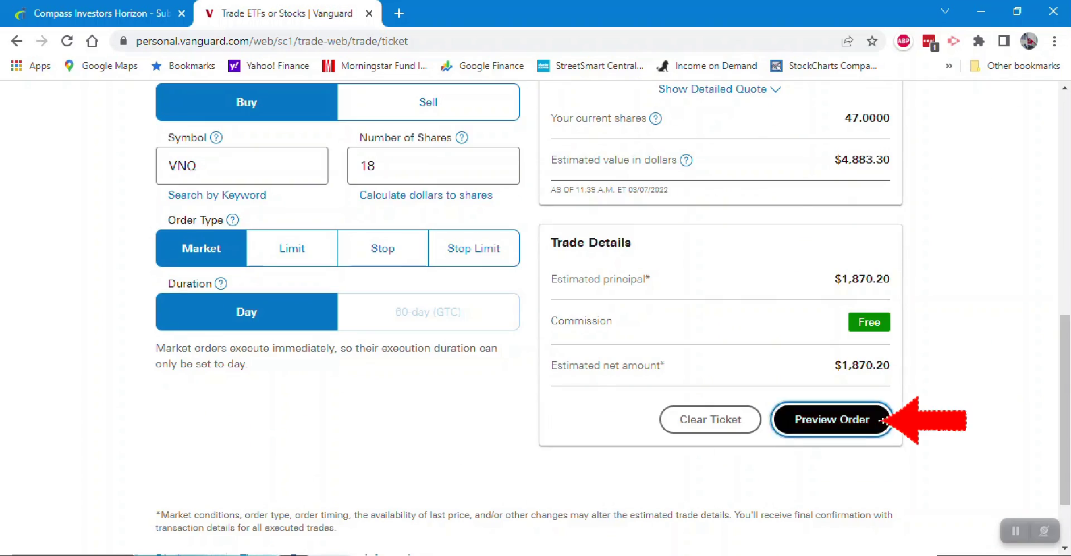
pyautogui.click(825, 419)
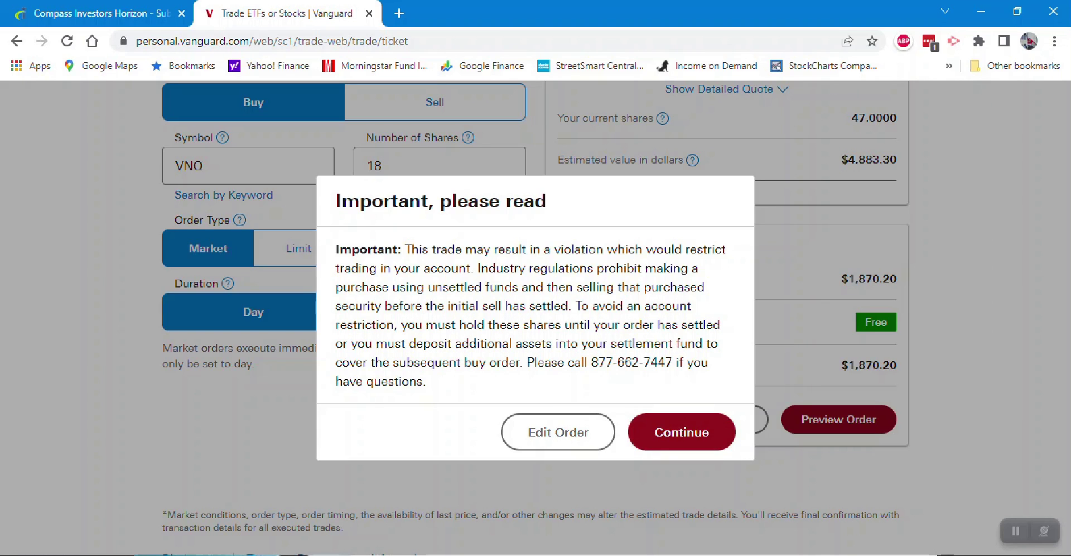
# Step: Read the notice about buying with unsettled funds and avoiding an account restriction, and continue to the VNQ order preview
pyautogui.moveTo(335, 248); pyautogui.dragTo(427, 381)
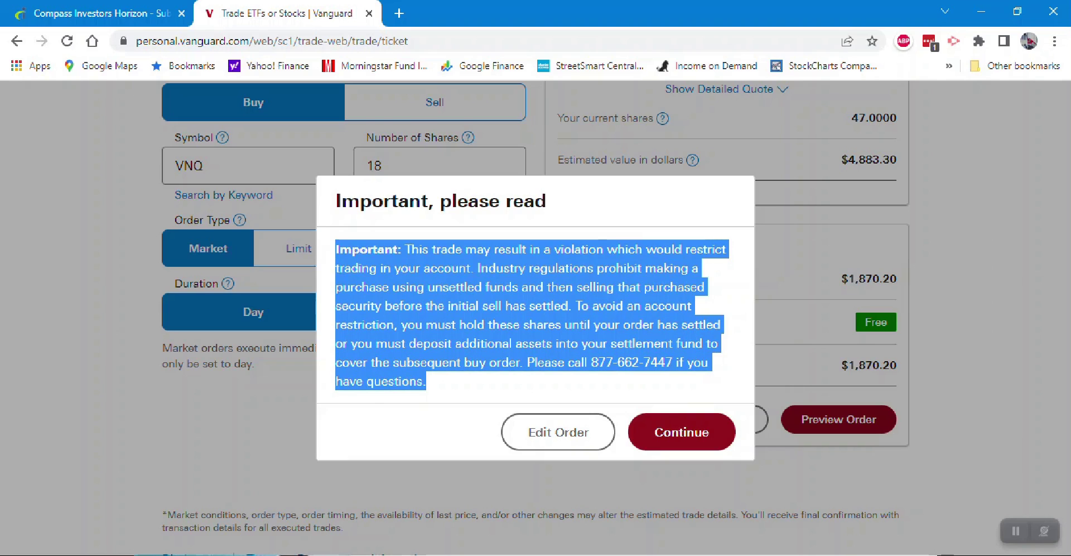
pyautogui.click(519, 384)
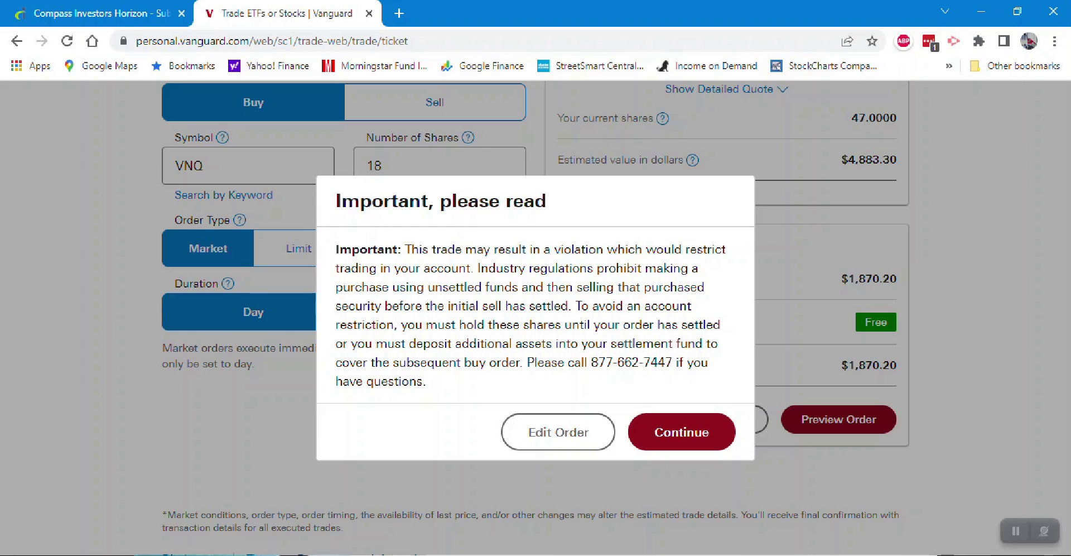
pyautogui.moveTo(576, 306)
pyautogui.mouseDown()
pyautogui.moveTo(592, 307)
pyautogui.moveTo(525, 363)
pyautogui.mouseUp()
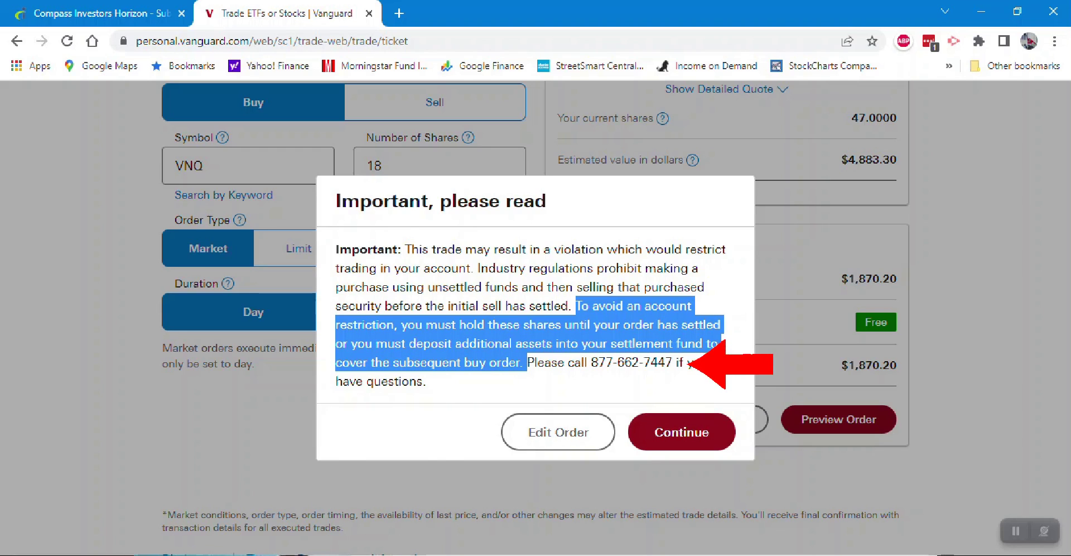
pyautogui.click(689, 364)
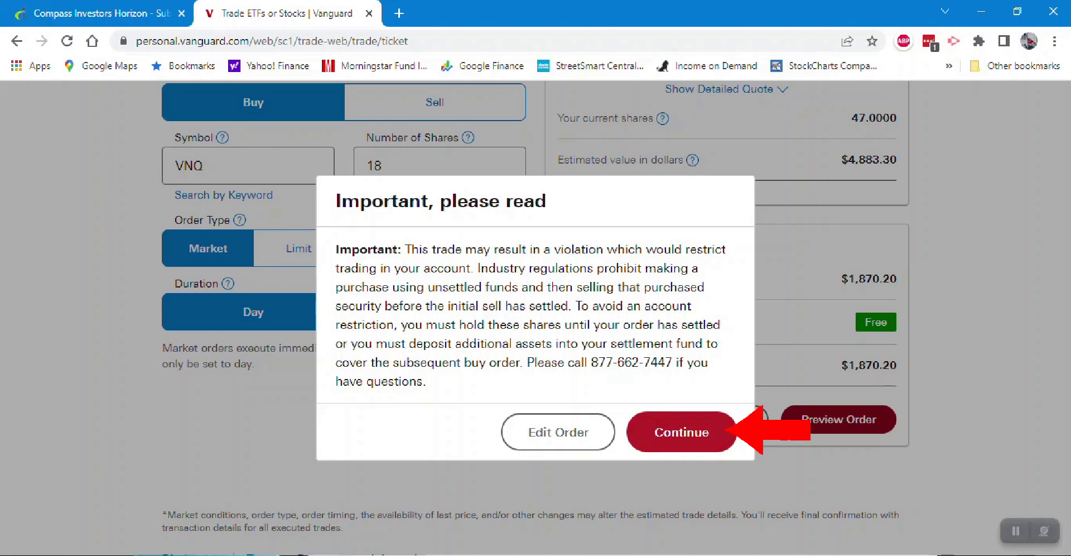
pyautogui.click(682, 431)
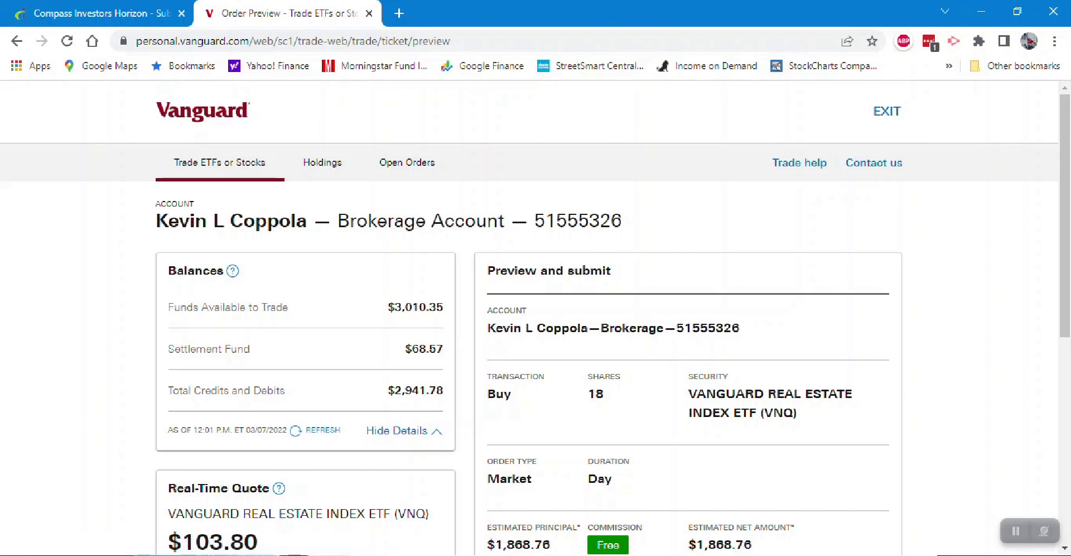
# Step: Check the VNQ order's estimated principal against the worksheet's buy dollar amount and submit the order
pyautogui.scroll(-3, 536, 318)
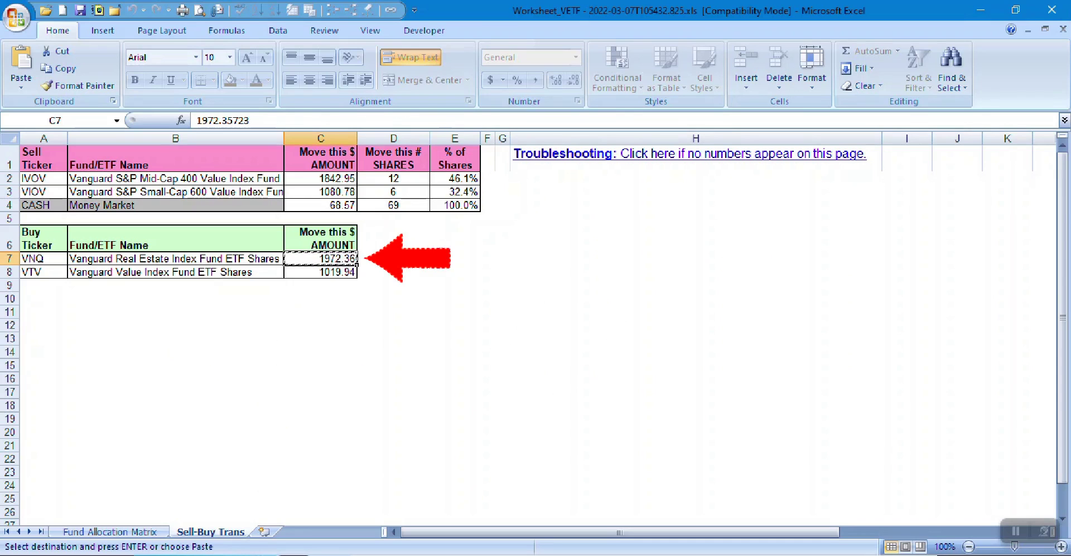
pyautogui.click(43, 258)
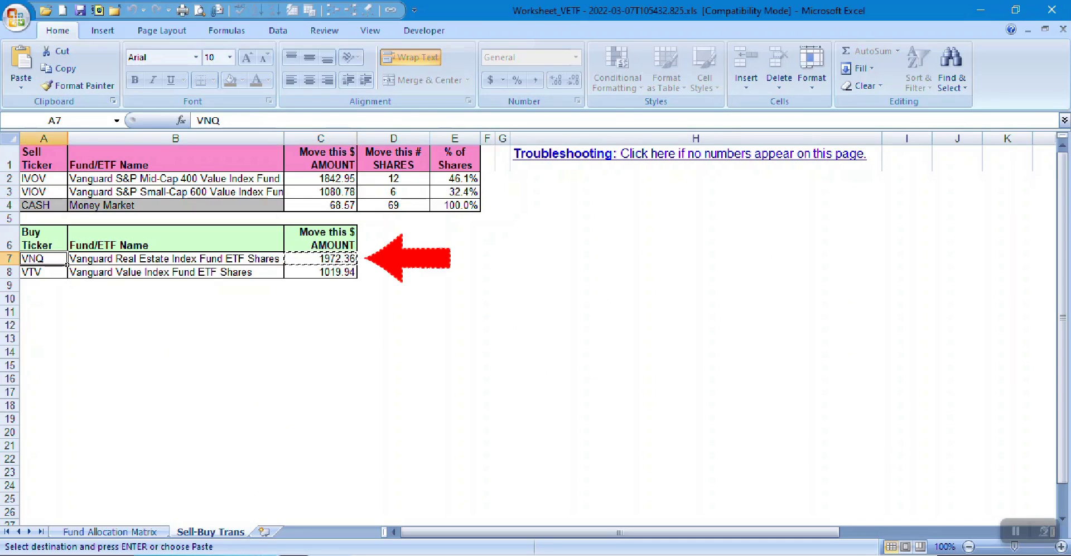
pyautogui.click(320, 259)
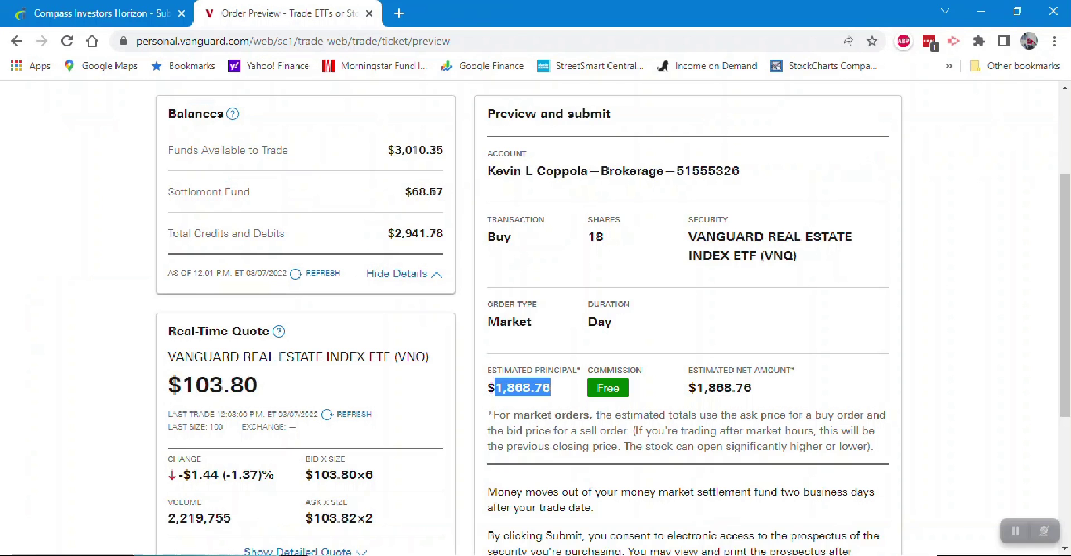
pyautogui.scroll(-2, 535, 318)
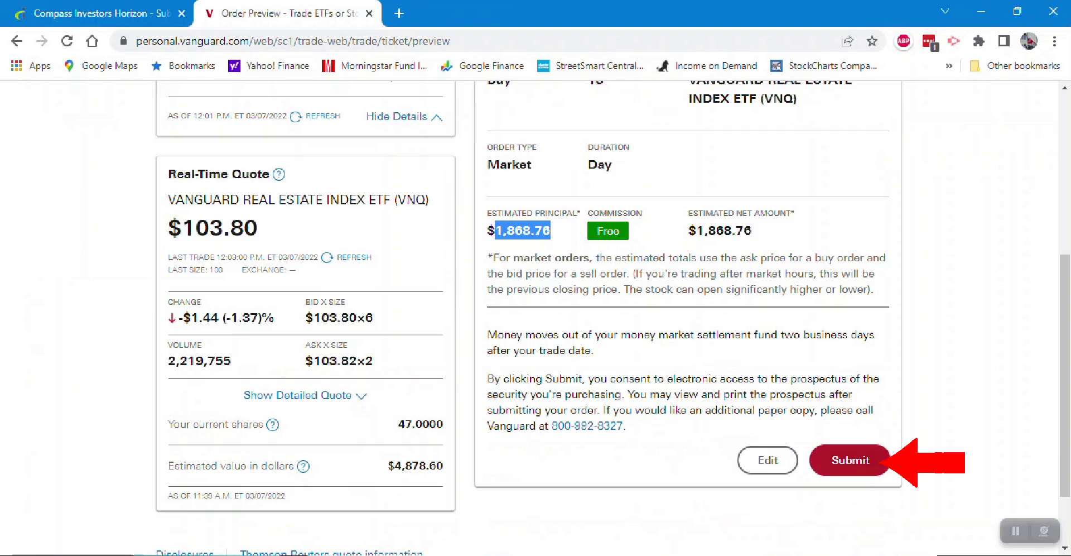
pyautogui.click(881, 460)
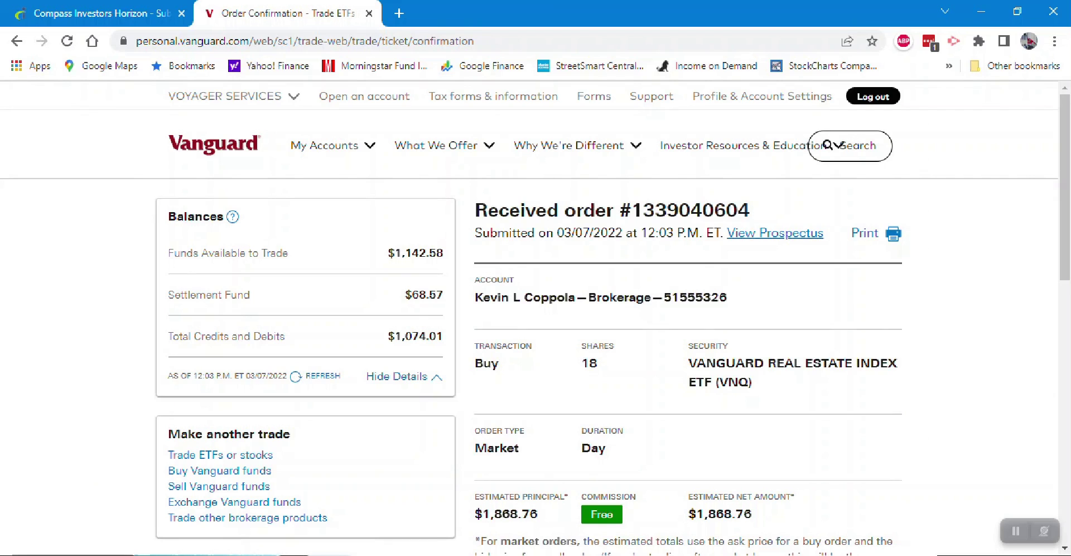
# Step: Start another ETF trade and set up a buy transaction for VTV, taking the ticker from the worksheet
pyautogui.click(220, 455)
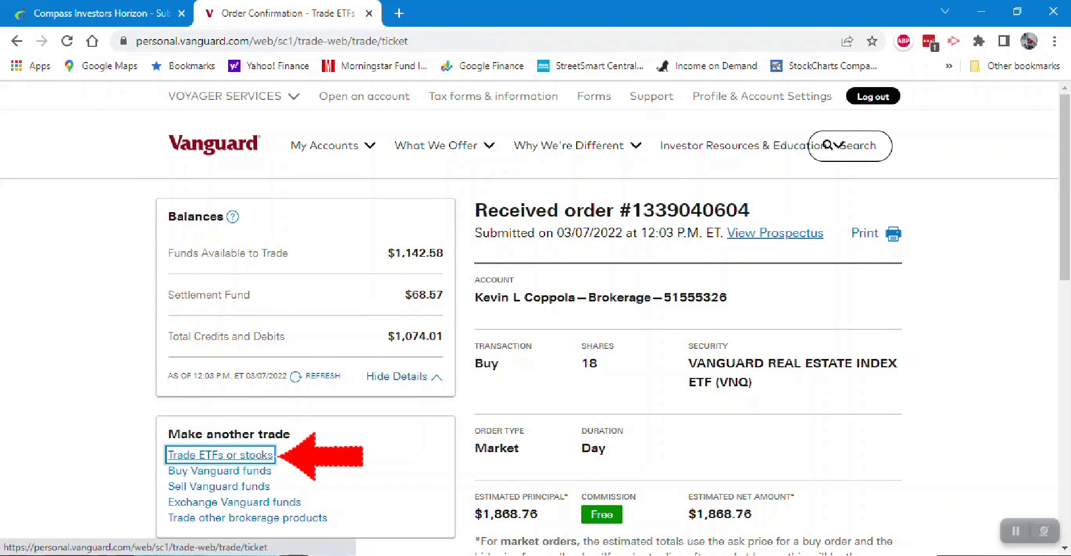
pyautogui.scroll(-2, 220, 455)
pyautogui.scroll(-1, 529, 318)
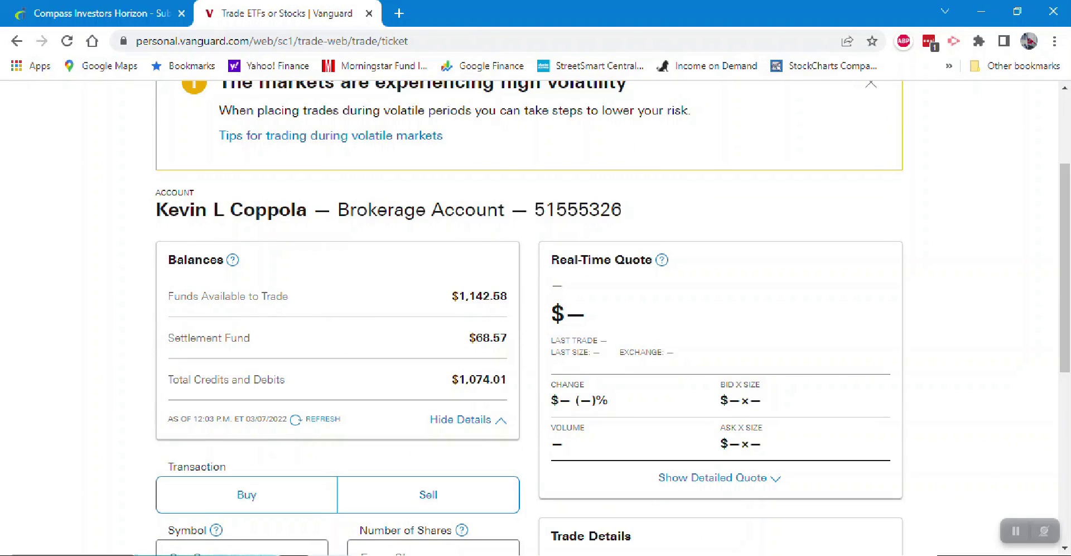
pyautogui.hotkey('alt', 'Tab')
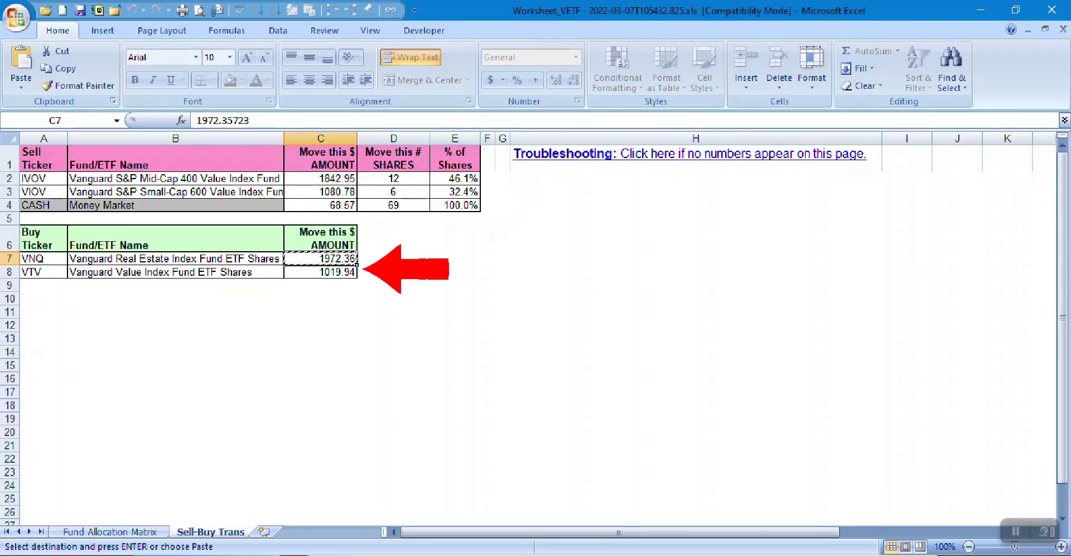
pyautogui.click(43, 273)
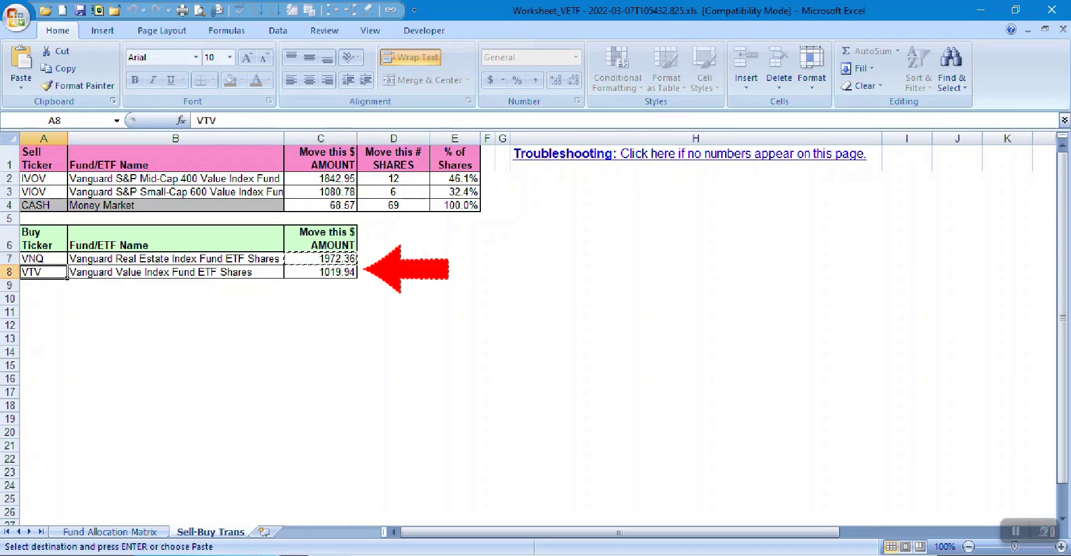
pyautogui.hotkey('ctrl', 'c')
pyautogui.hotkey('alt', 'Tab')
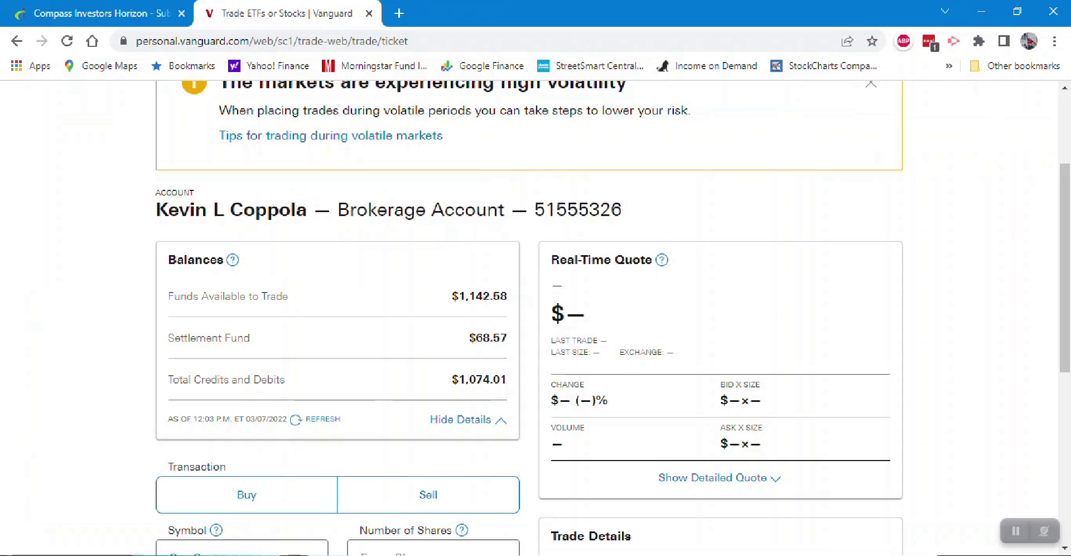
pyautogui.scroll(-1, 529, 318)
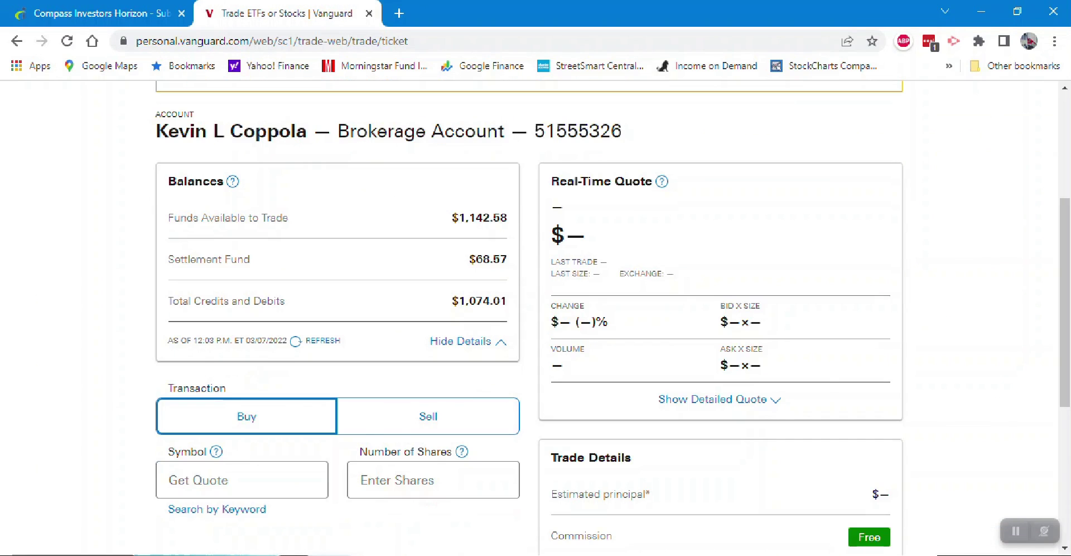
pyautogui.click(247, 416)
pyautogui.click(242, 480)
pyautogui.hotkey('ctrl', 'v')
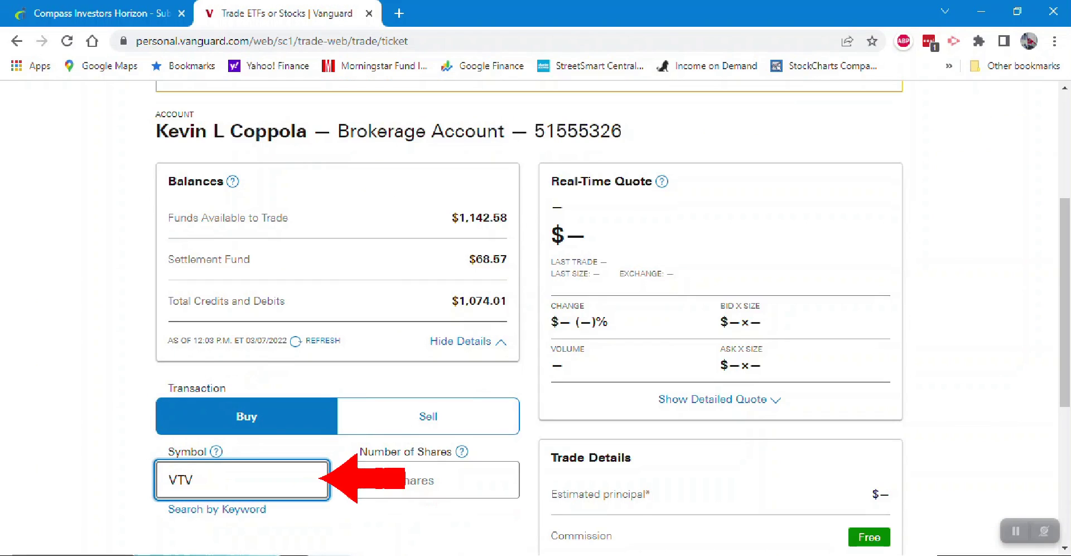
pyautogui.press('Tab')
# Step: Compare the account's funds available to trade with the worksheet's buy dollar amount for VTV
pyautogui.scroll(-2, 529, 318)
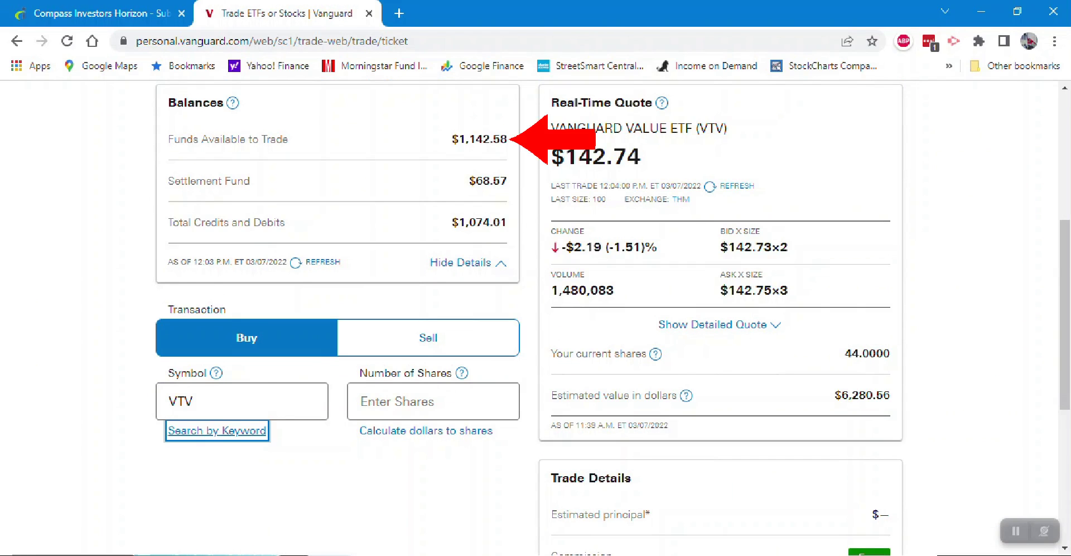
pyautogui.doubleClick(485, 139)
pyautogui.hotkey('alt', 'Tab')
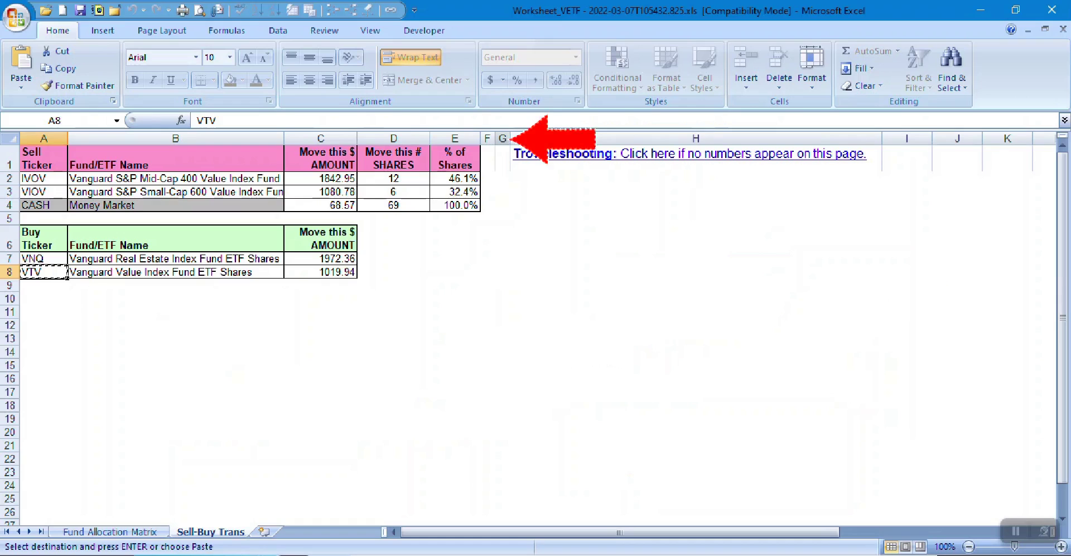
pyautogui.click(321, 272)
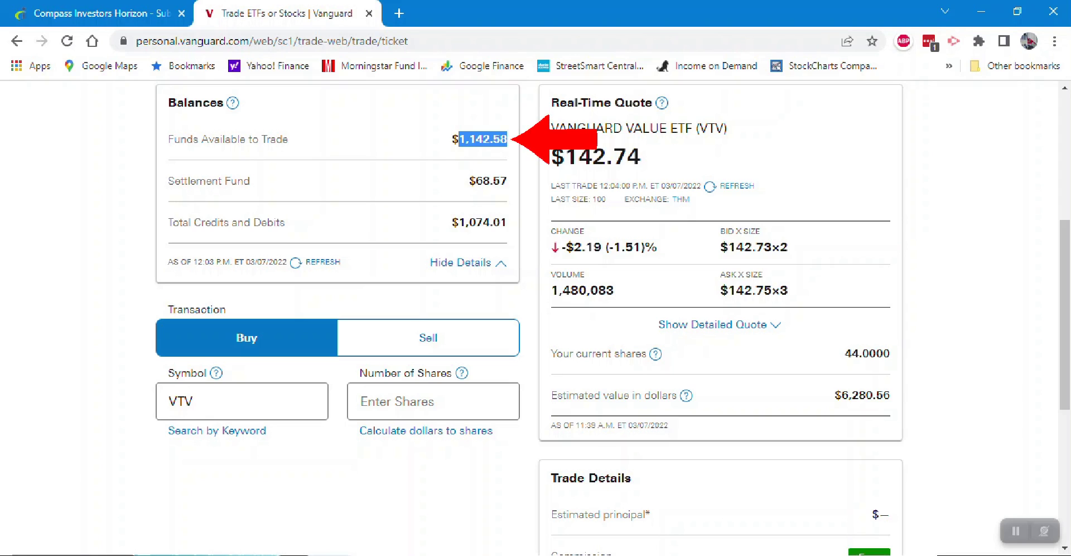
# Step: Convert the $1142.58 of available funds to an estimated number of VTV shares and use that share amount in the order
pyautogui.click(489, 432)
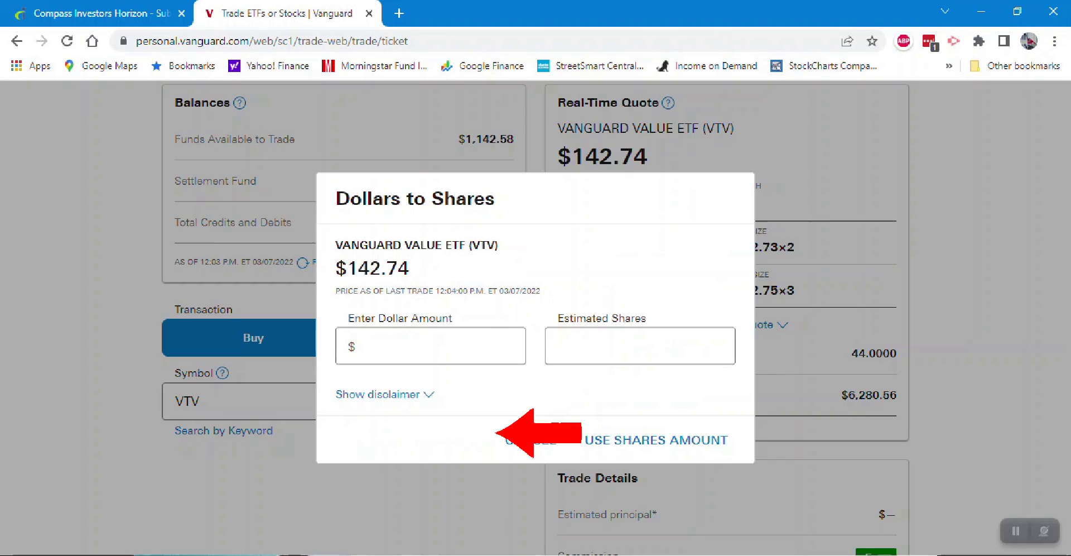
pyautogui.click(496, 346)
pyautogui.hotkey('ctrl', 'v')
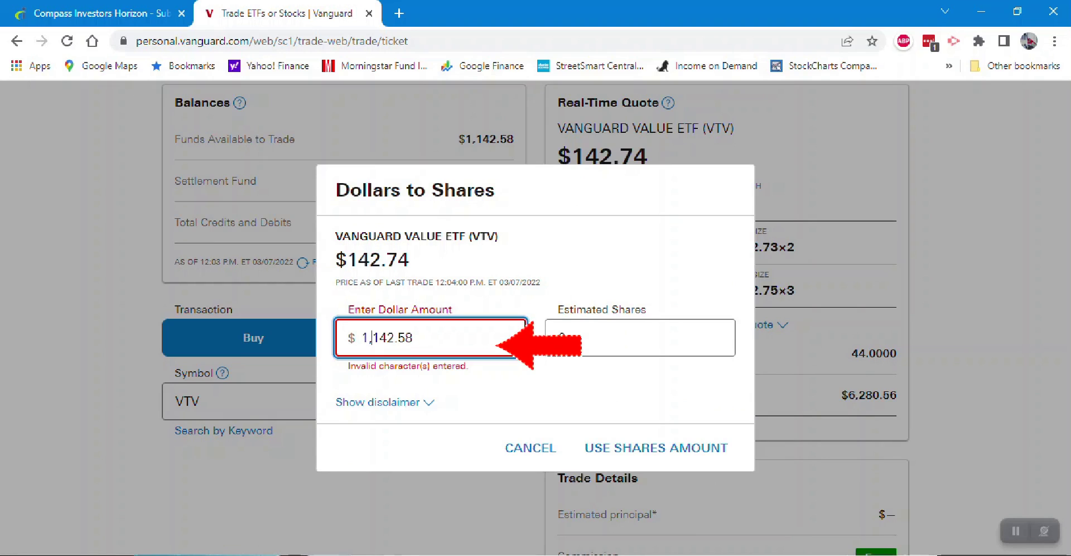
pyautogui.press('BackSpace')
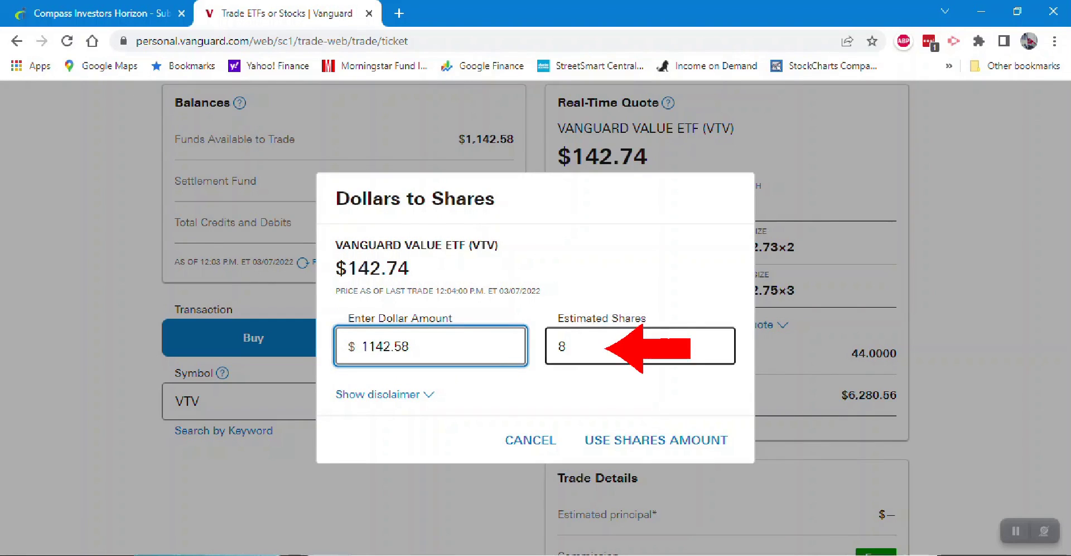
pyautogui.click(655, 440)
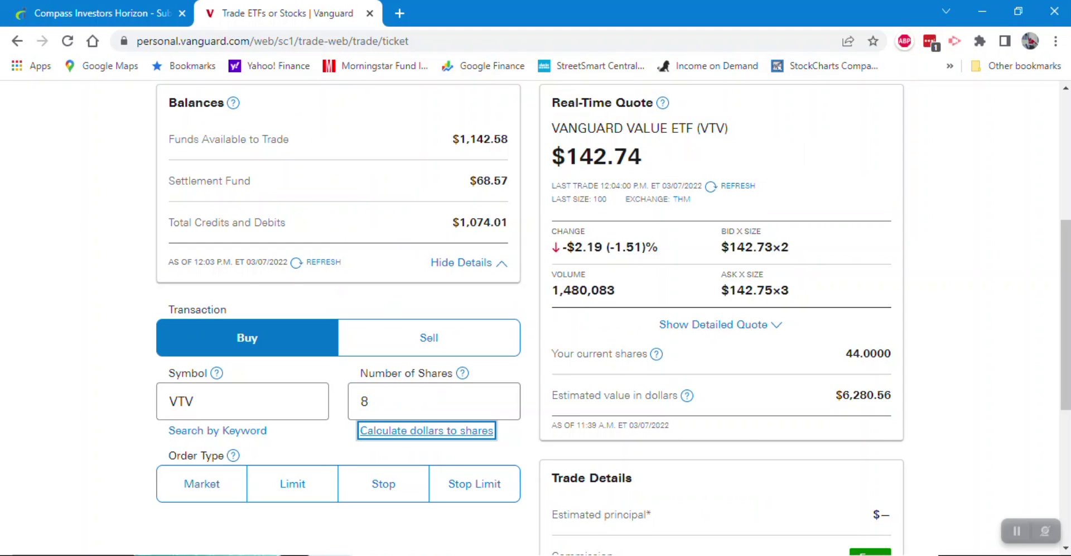
# Step: Make the VTV purchase a market order, read the unsettled-funds notice and continue to the order preview
pyautogui.click(201, 483)
pyautogui.scroll(-2, 268, 402)
pyautogui.click(831, 498)
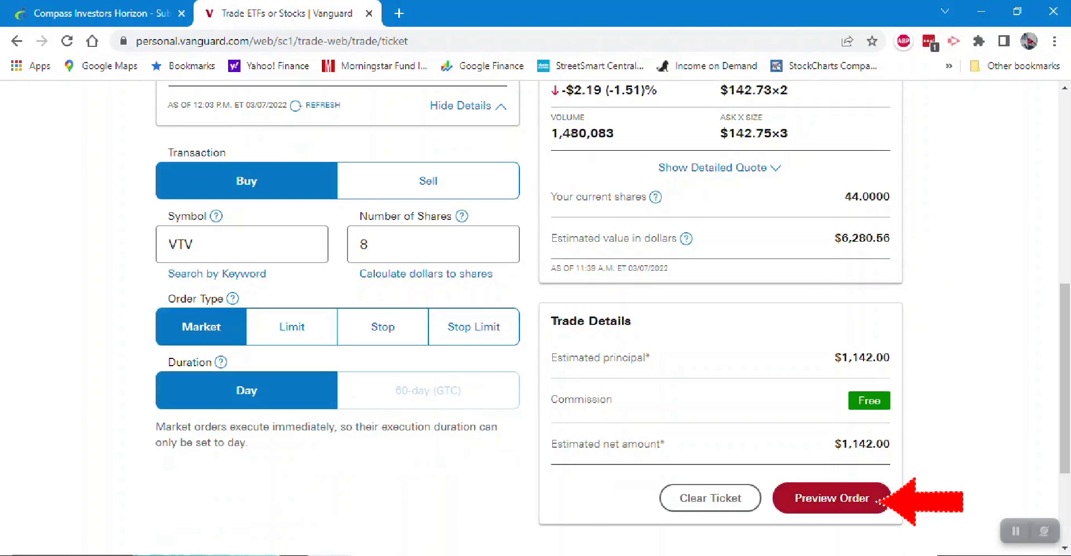
pyautogui.click(875, 498)
pyautogui.moveTo(336, 249); pyautogui.dragTo(427, 381)
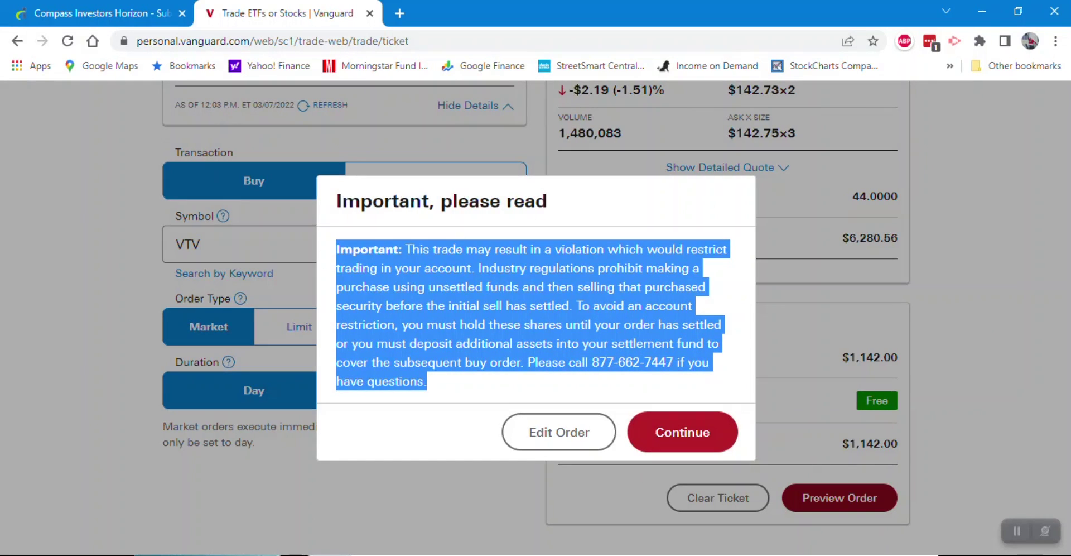
pyautogui.click(682, 432)
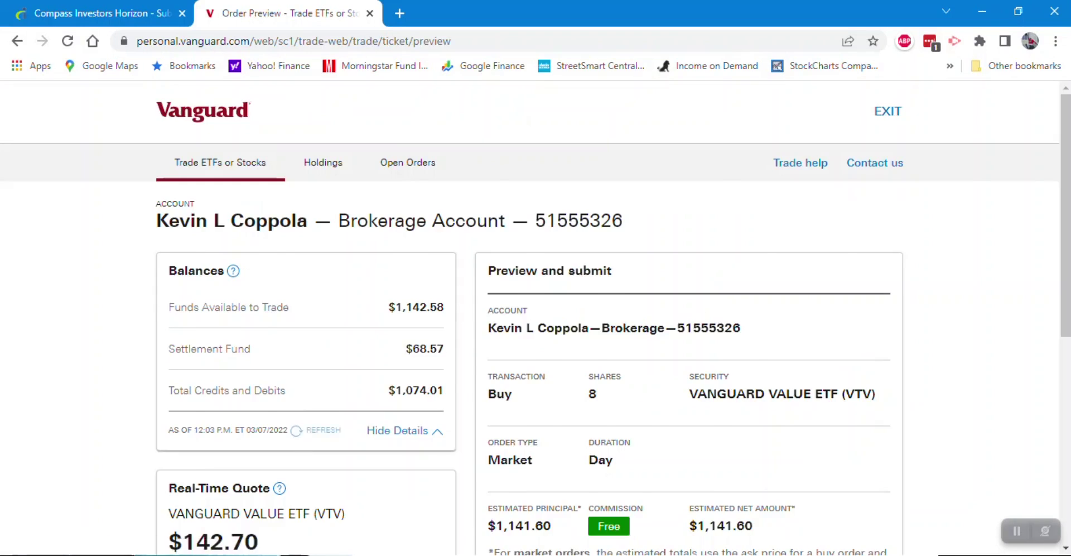
# Step: Check the VTV order's estimated principal against the funds available to trade and submit the order
pyautogui.scroll(-3, 682, 432)
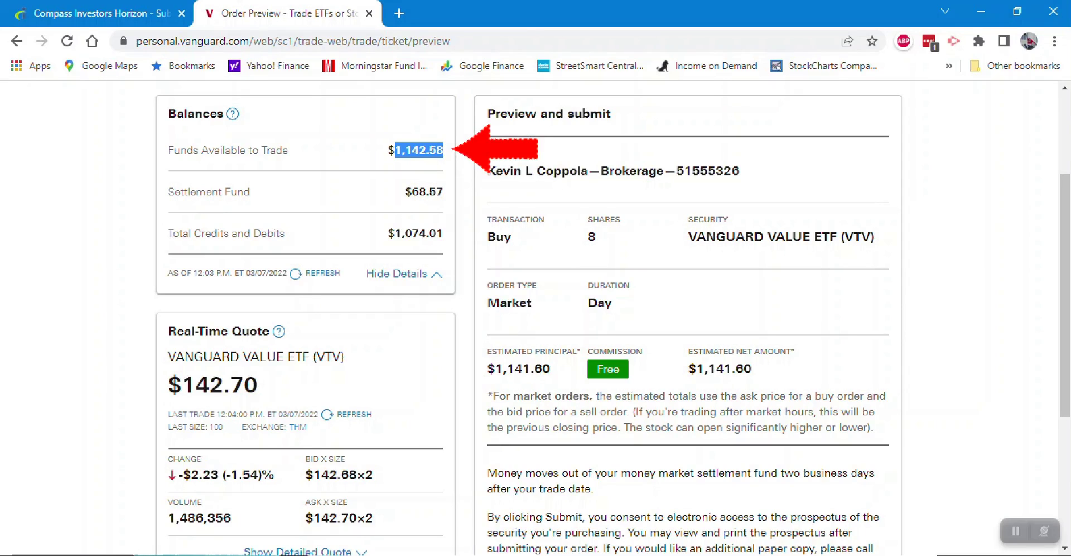
pyautogui.scroll(-3, 536, 318)
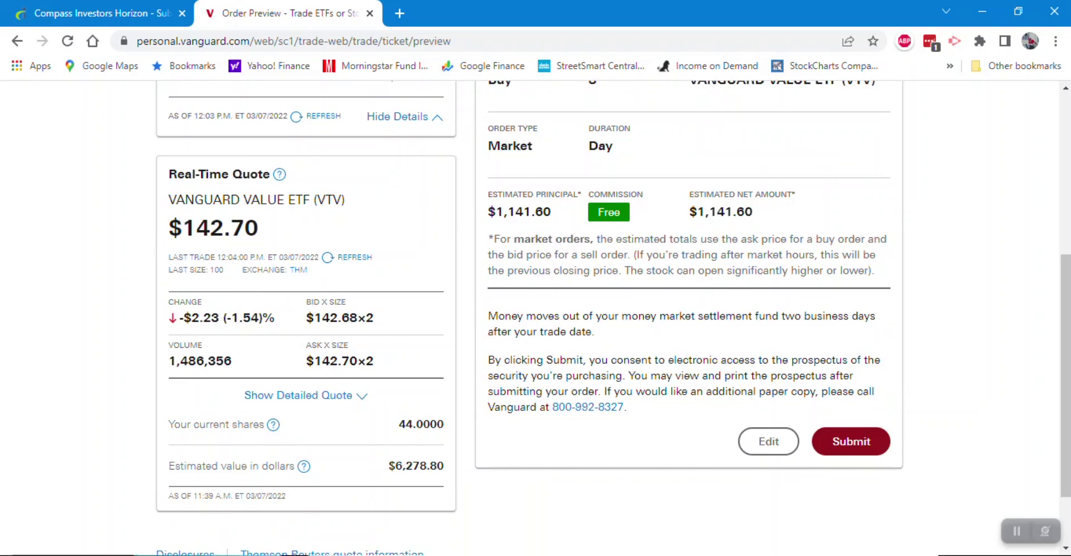
pyautogui.scroll(2, 536, 318)
pyautogui.scroll(2, 536, 318)
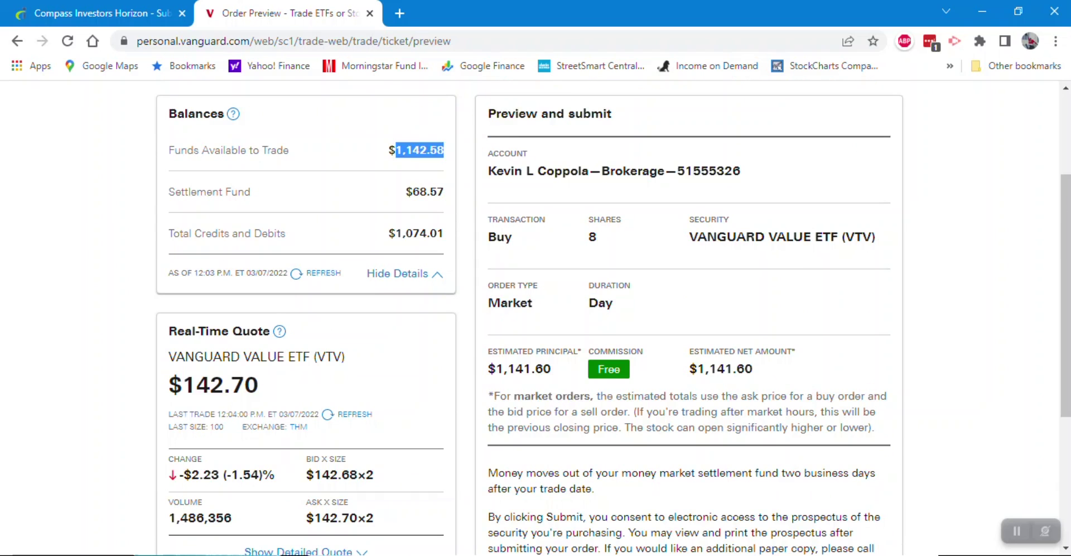
pyautogui.doubleClick(523, 369)
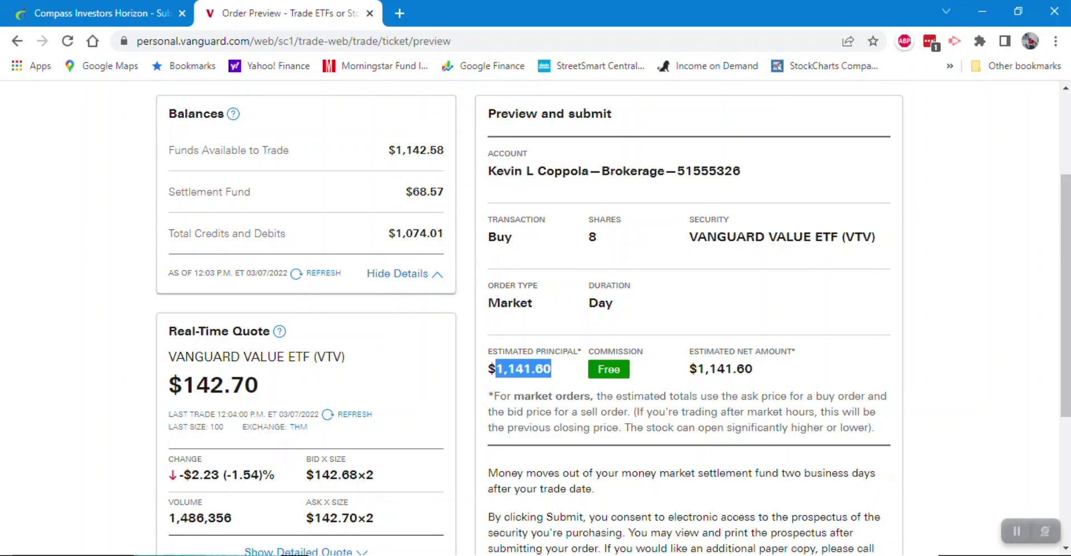
pyautogui.scroll(-4, 535, 318)
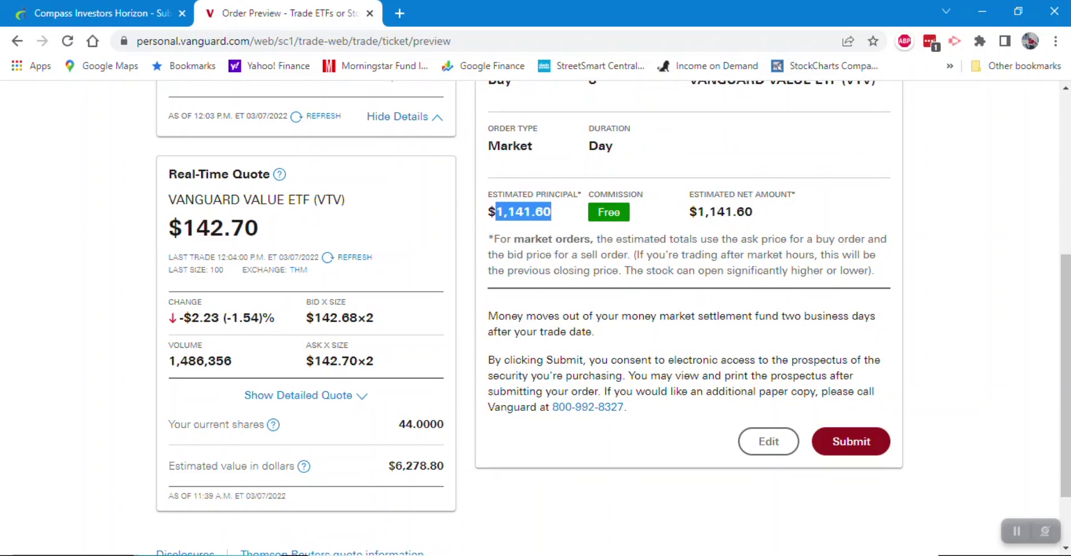
pyautogui.click(851, 440)
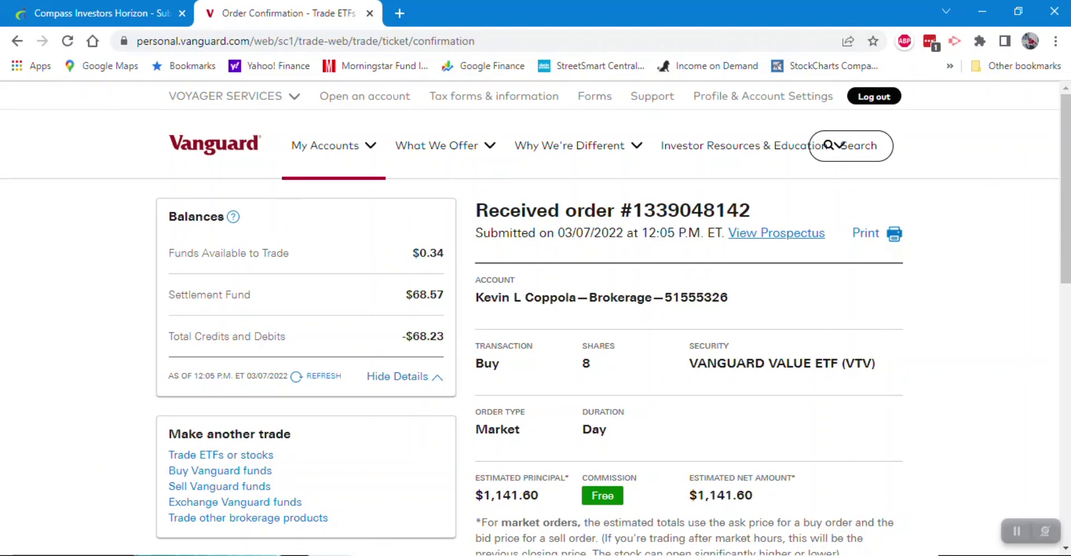
# Step: Open the account's balances and holdings and review the ETF positions held after the trades
pyautogui.click(334, 146)
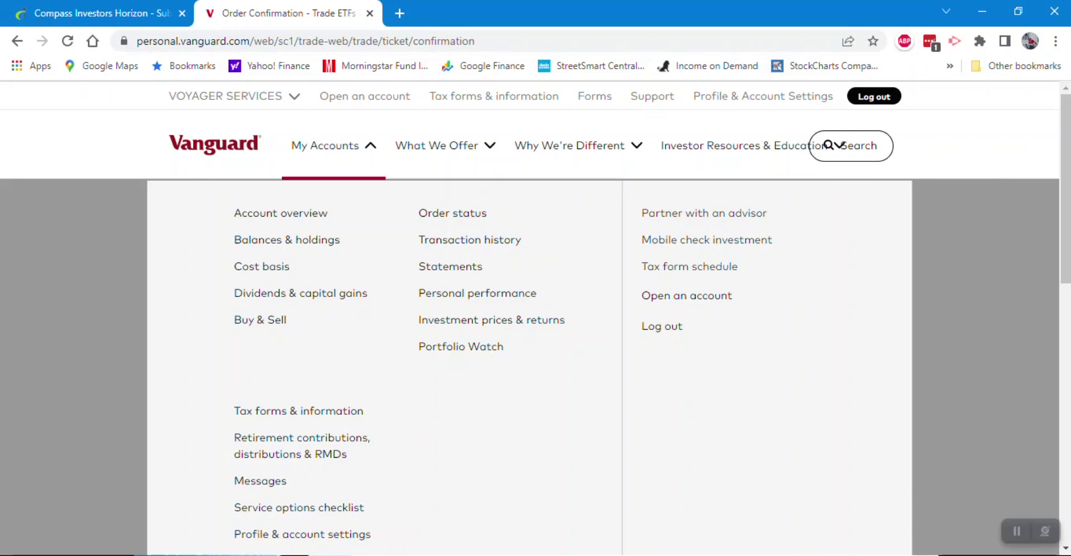
pyautogui.click(287, 240)
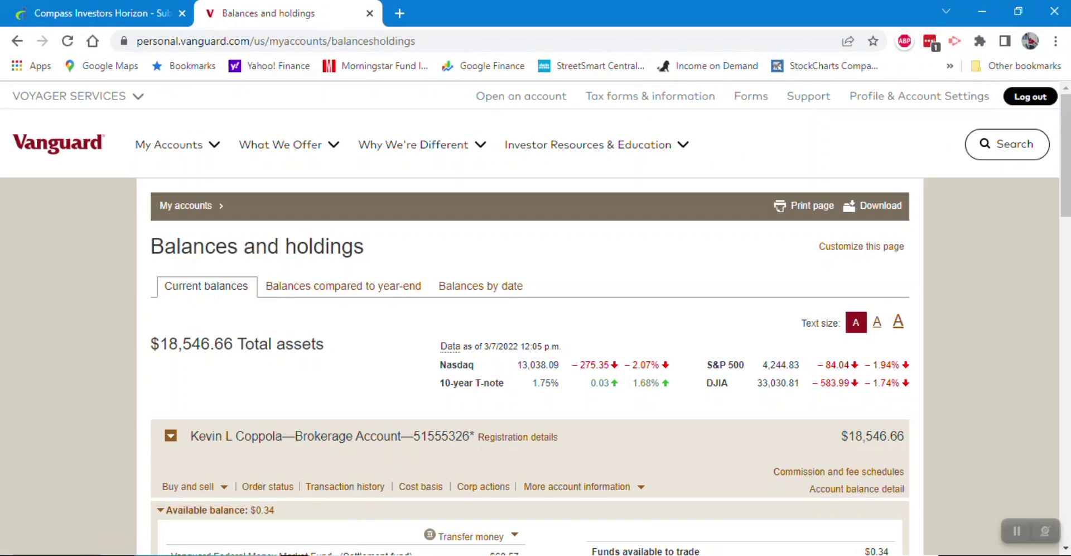
pyautogui.scroll(-5, 530, 318)
pyautogui.scroll(-1, 530, 318)
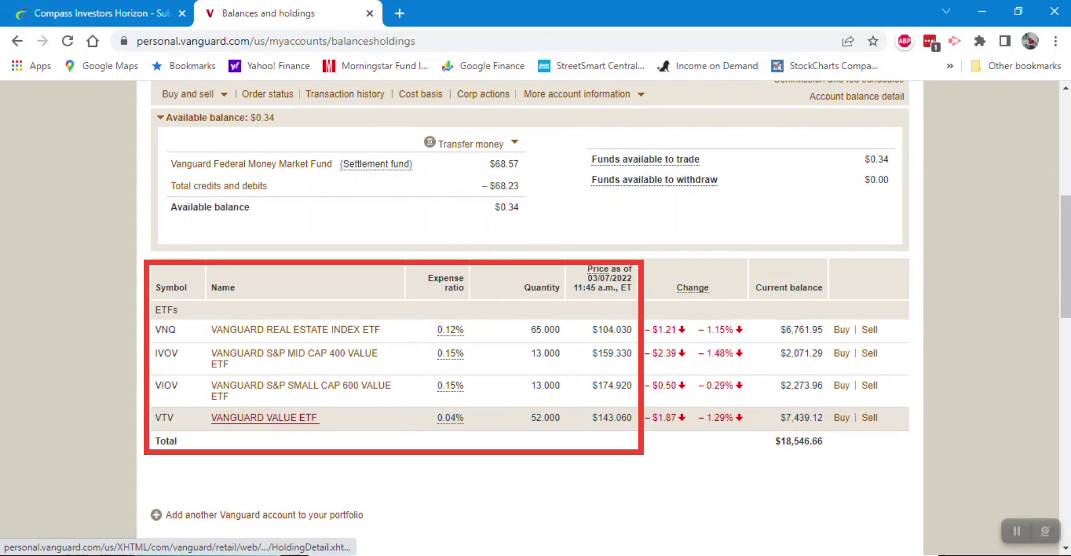
# Step: Switch to the Excel worksheet and review the model portfolio allocation of each held ETF on the Fund Allocation Matrix sheet
pyautogui.hotkey('alt', 'Tab')
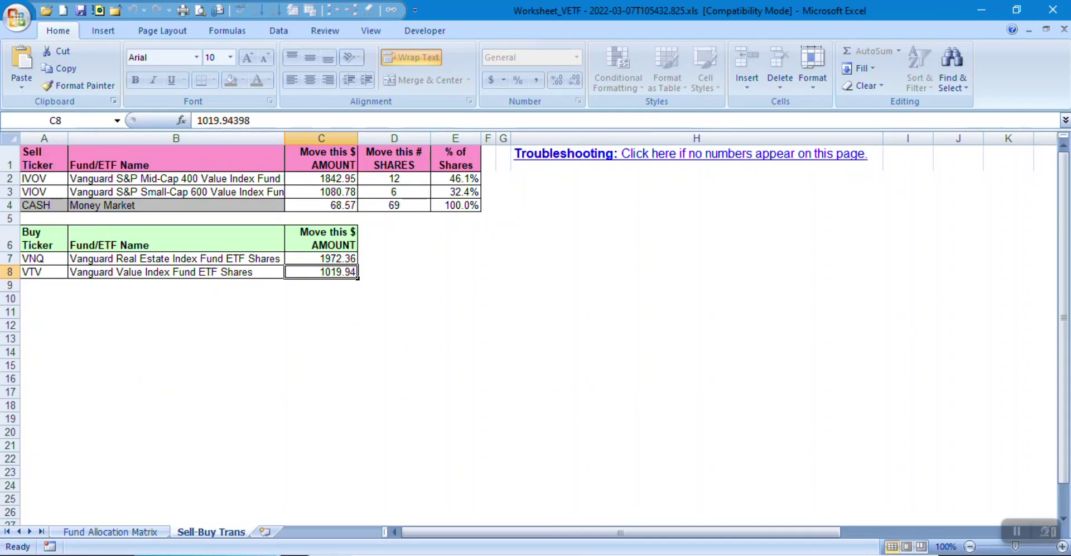
pyautogui.hotkey('ctrl', 'pageup')
pyautogui.click(432, 315)
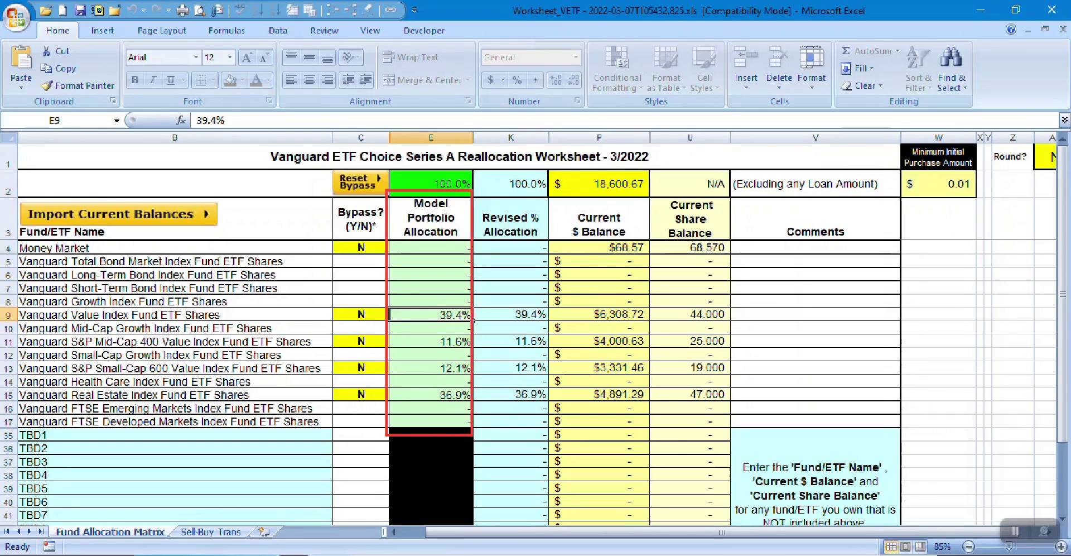
pyautogui.click(432, 341)
pyautogui.click(431, 368)
pyautogui.click(431, 395)
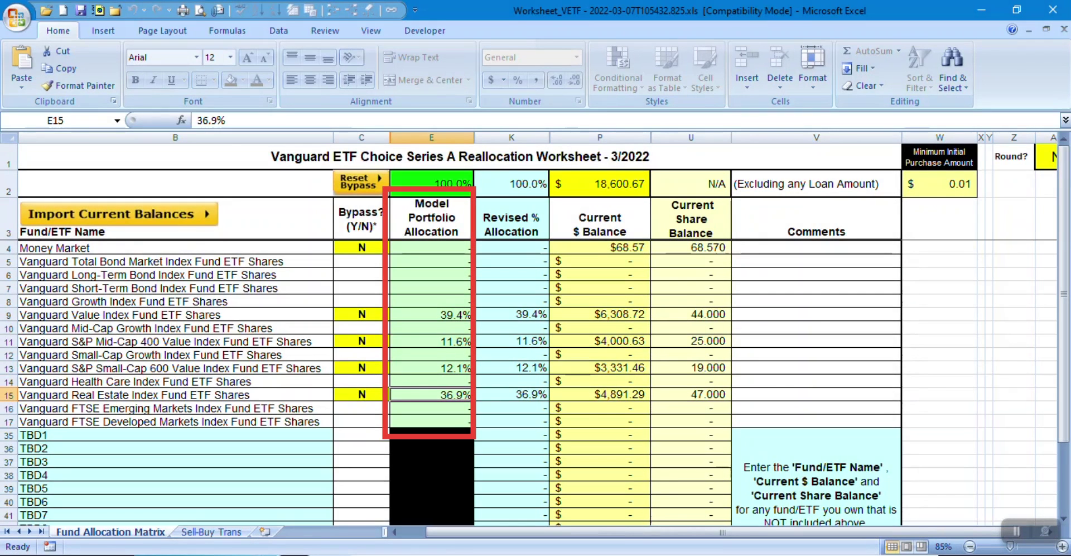